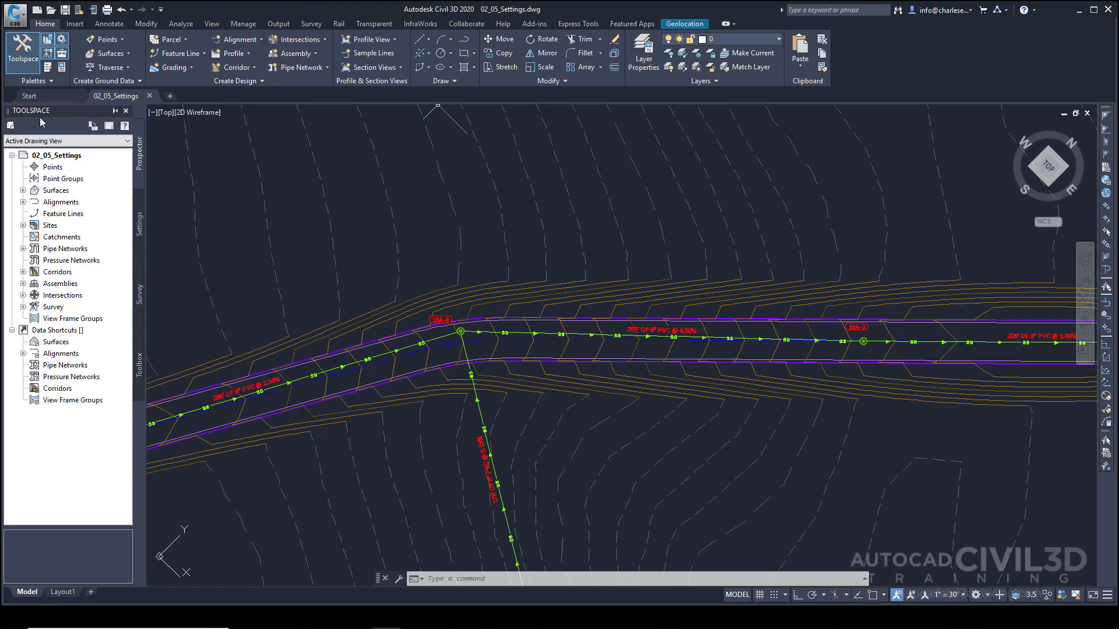
Switch Toolspace to the Settings tab to show the 02_05_Settings settings tree.
click(140, 233)
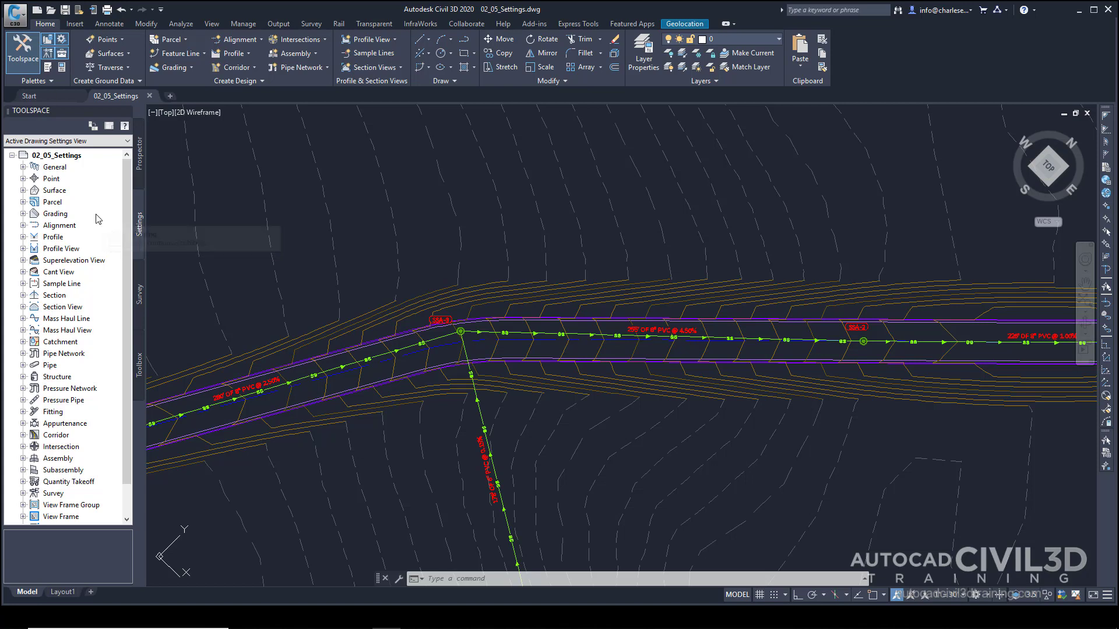
Expand Surface and browse its Contour label styles and Direction, Elevation and Slope table styles.
click(23, 191)
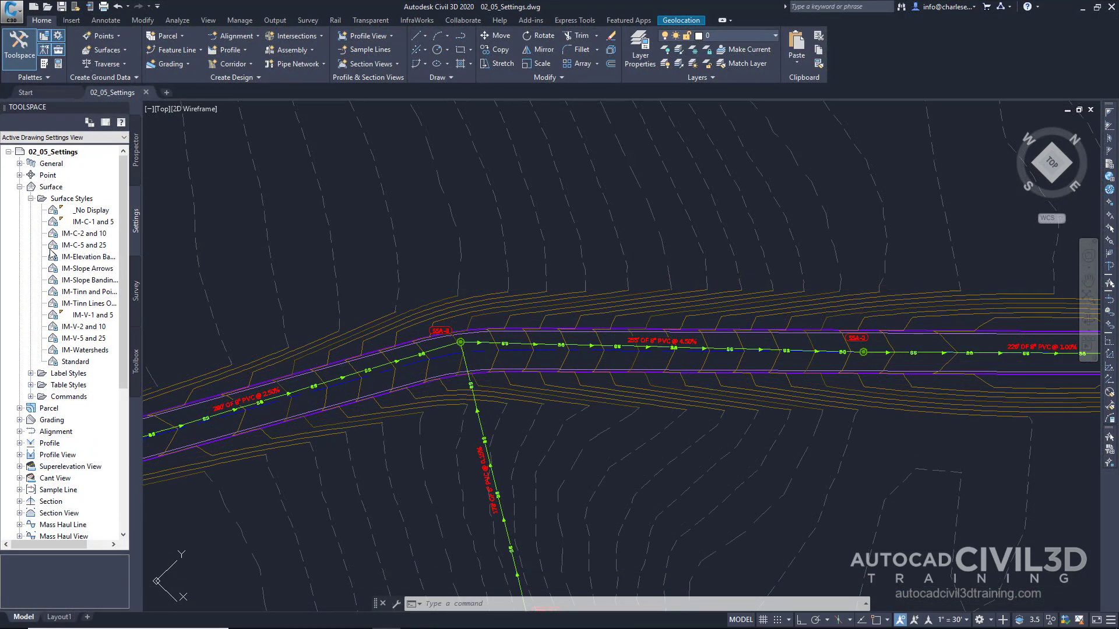
click(31, 374)
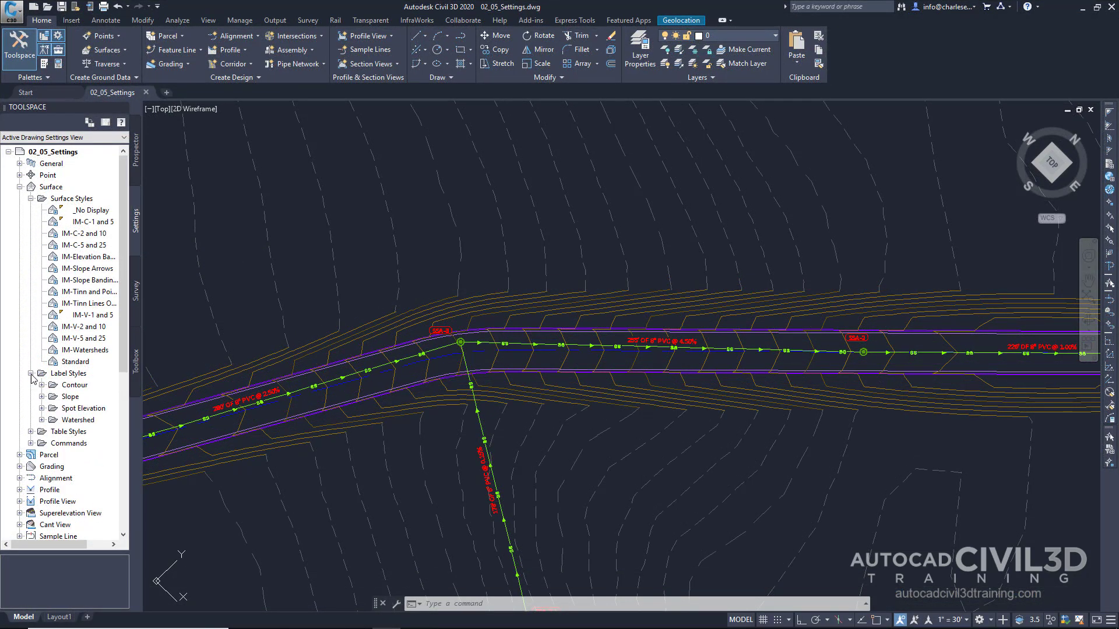
click(42, 385)
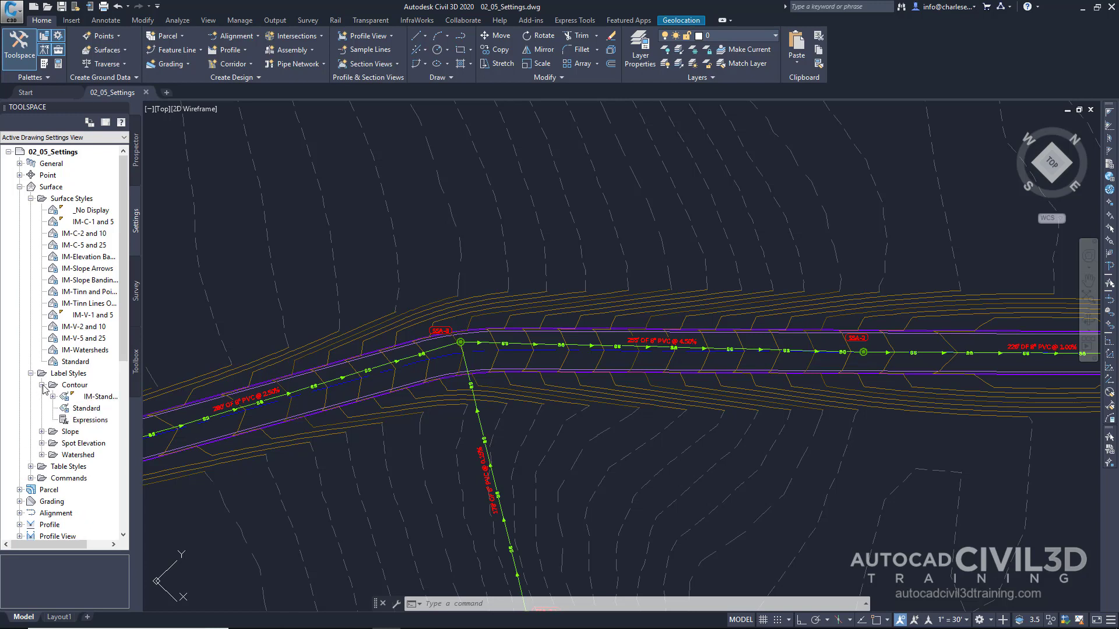
click(31, 467)
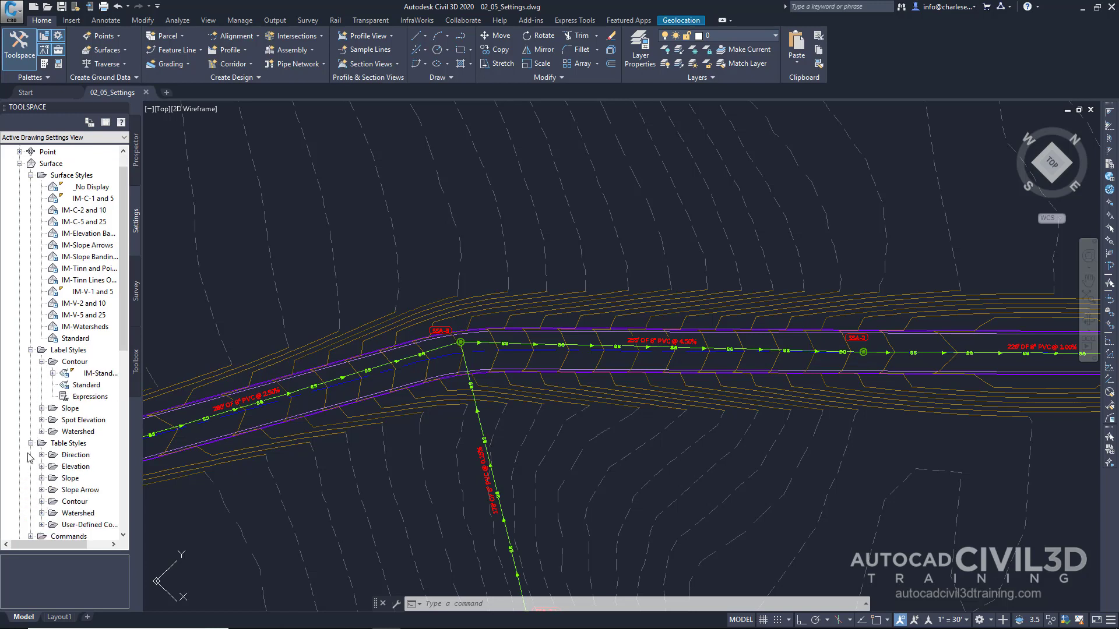
click(42, 421)
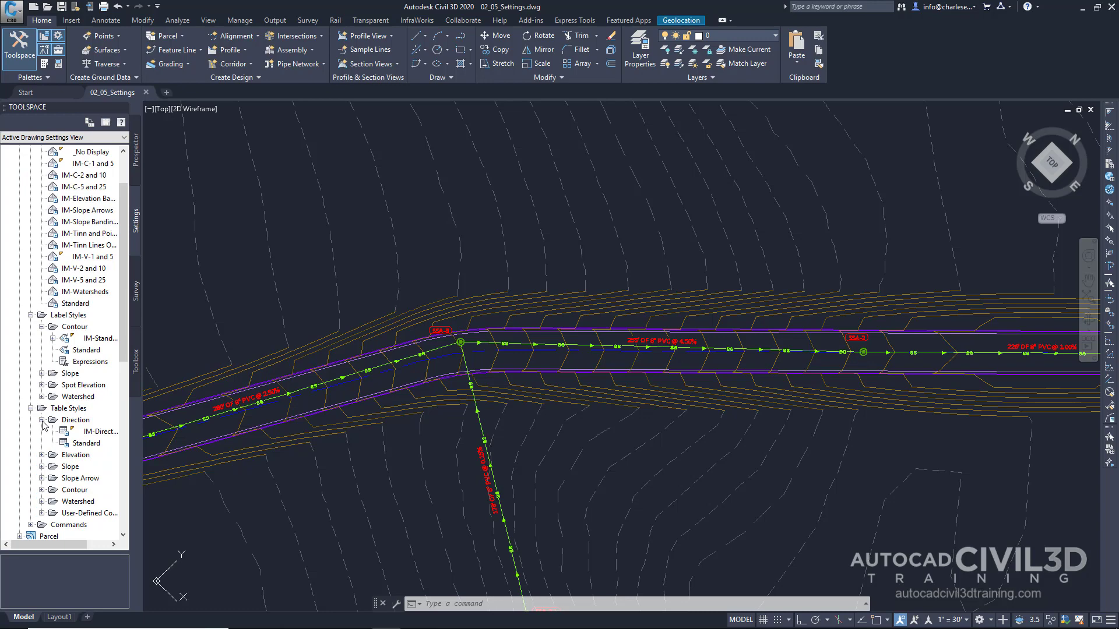
click(42, 456)
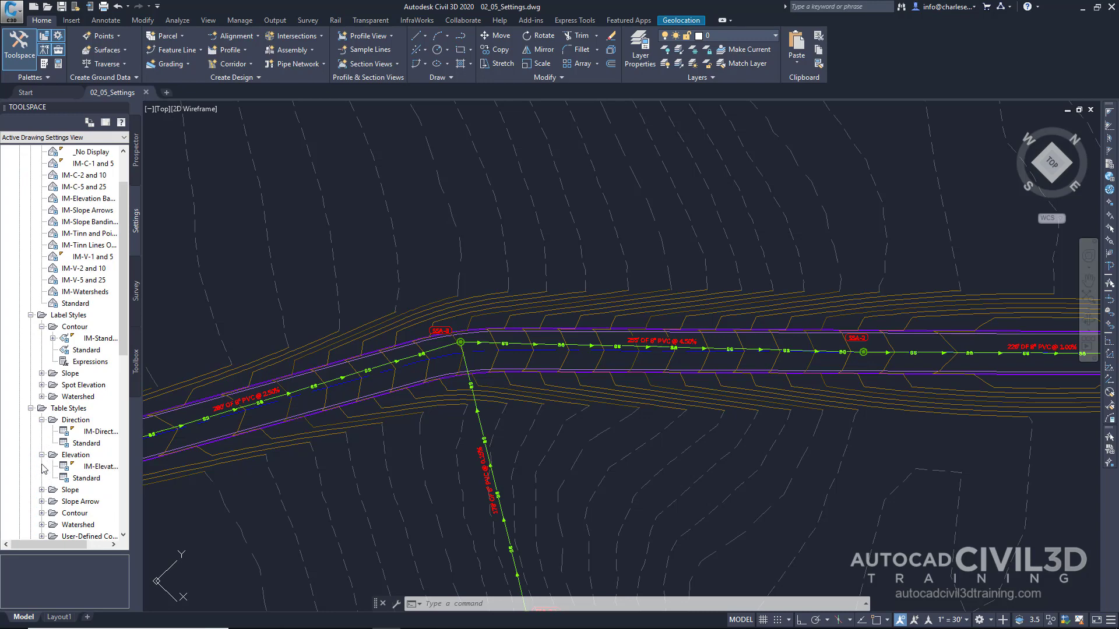
click(41, 490)
scroll(42, 454, down, 4)
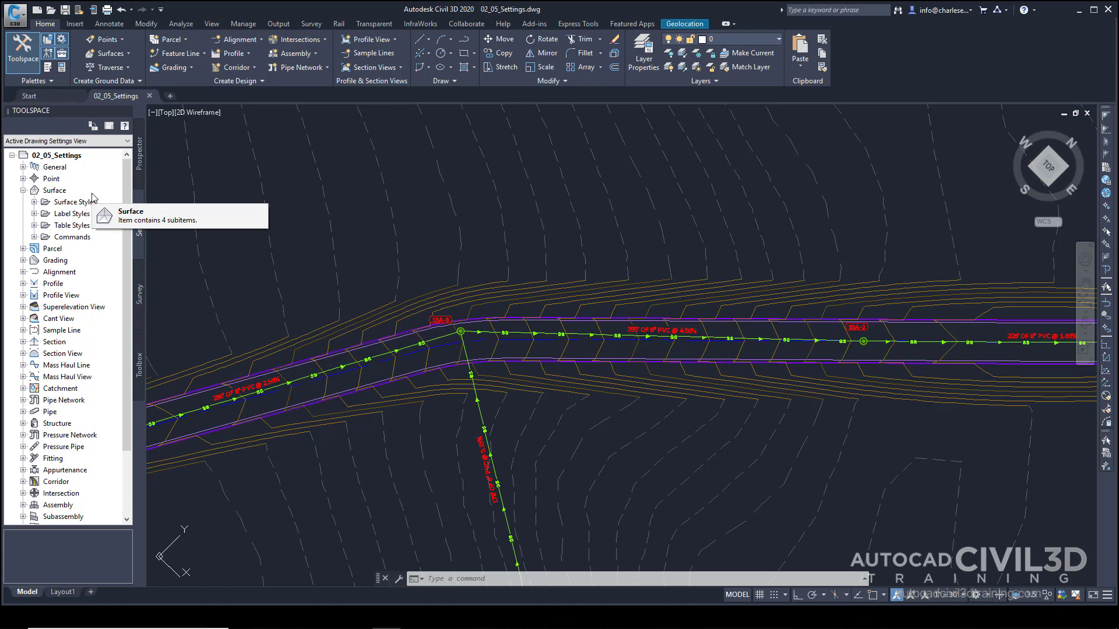
click(54, 191)
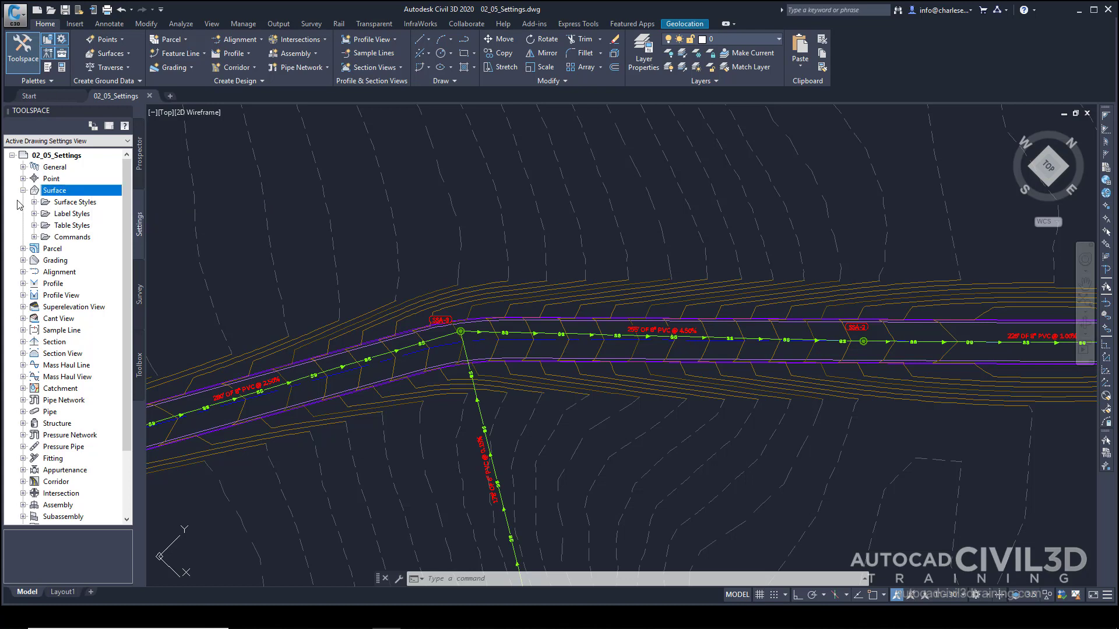
Open Edit Drawing Settings and review Feet units and the NAD83 Georgia West Zone coordinate system.
right_click(67, 157)
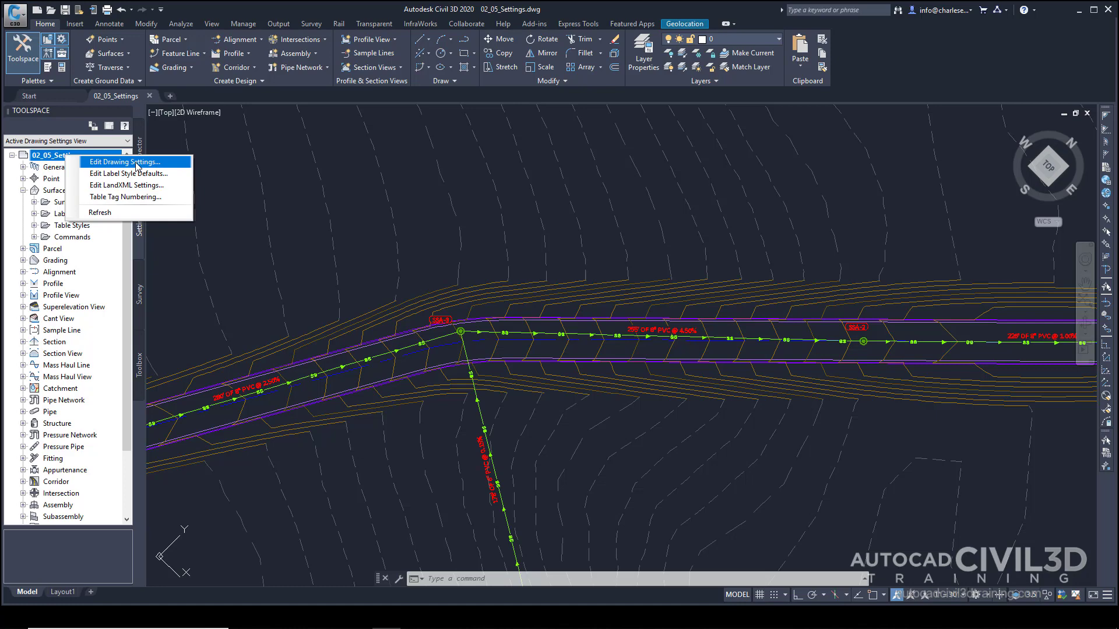
click(138, 163)
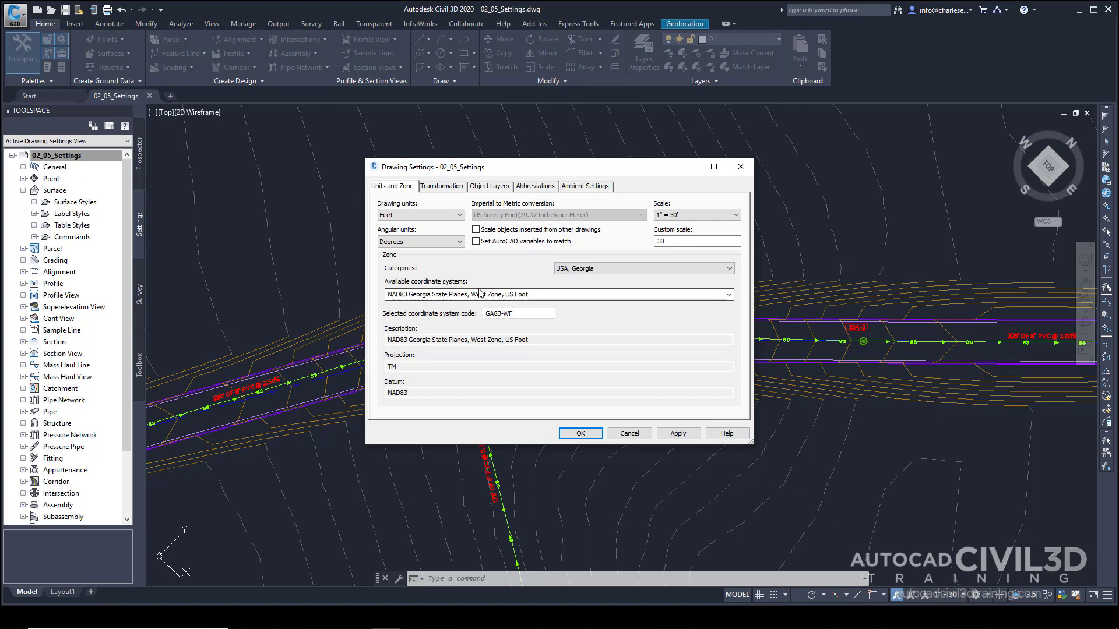
click(729, 294)
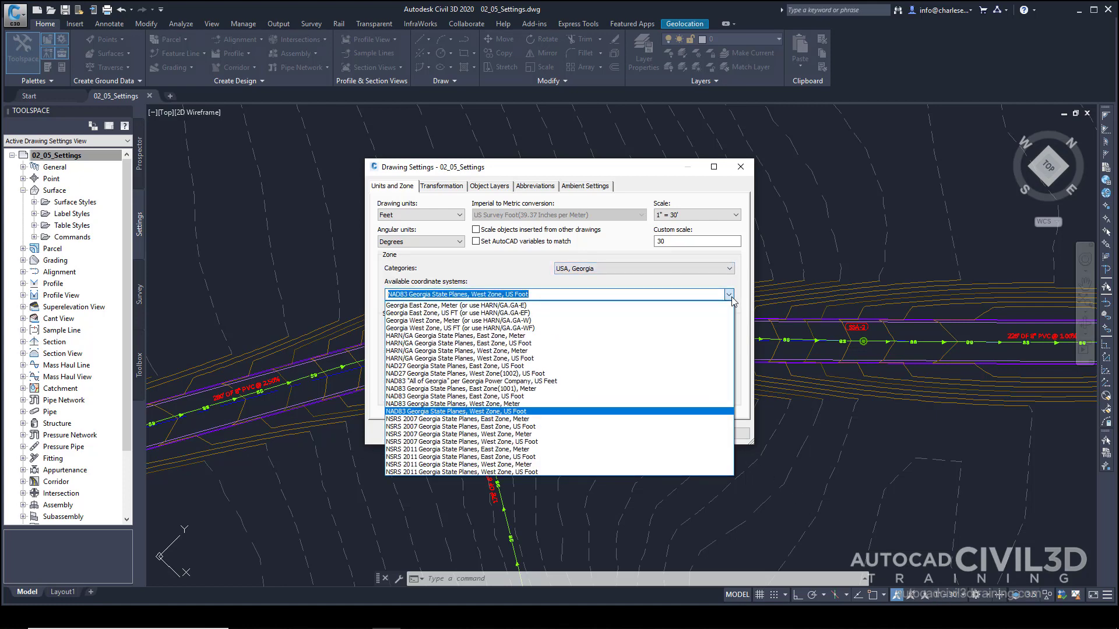
click(731, 296)
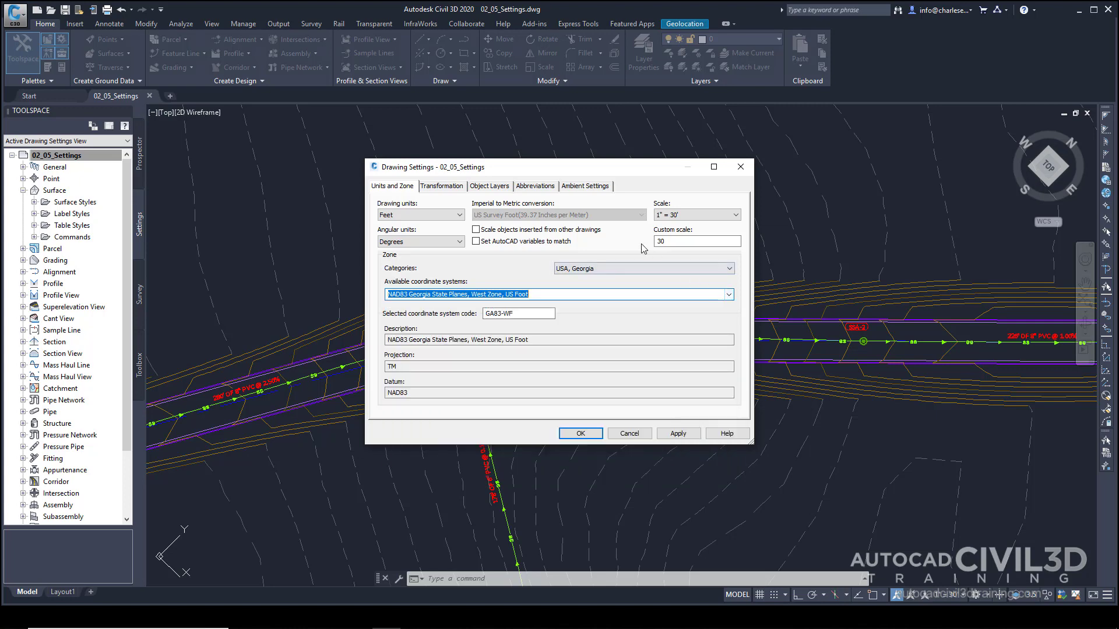
Show the Object Layers tab, with Alignment on C-UTIL-ALIN and Corridor on C-ALIN-CORR.
click(496, 187)
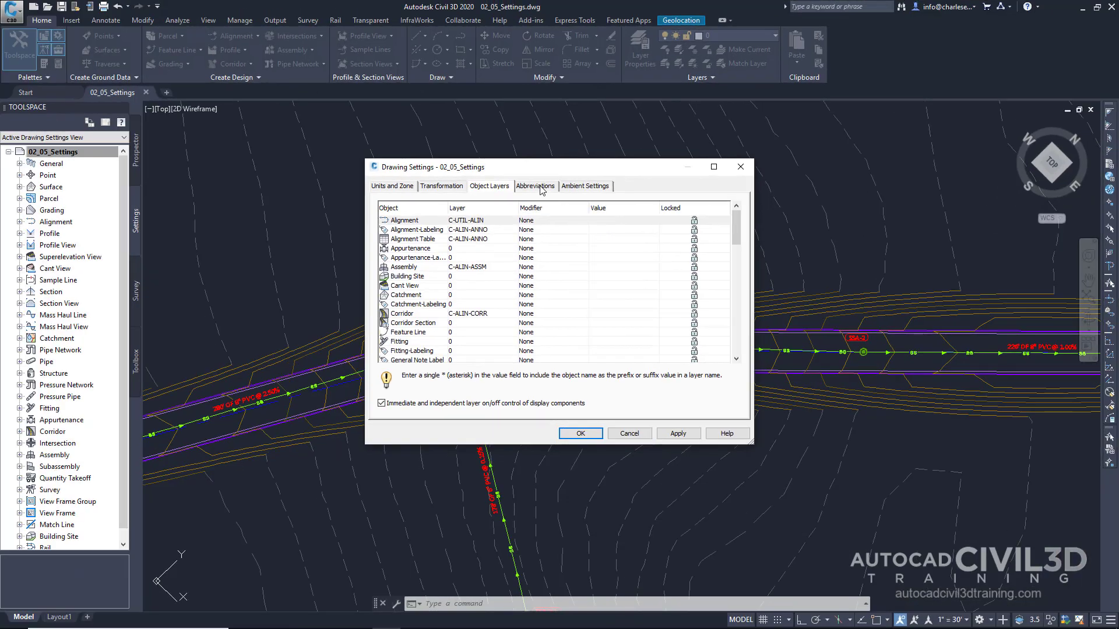
On the Abbreviations tab, scroll to and select the Alignment Beginning Point abbreviation.
click(541, 188)
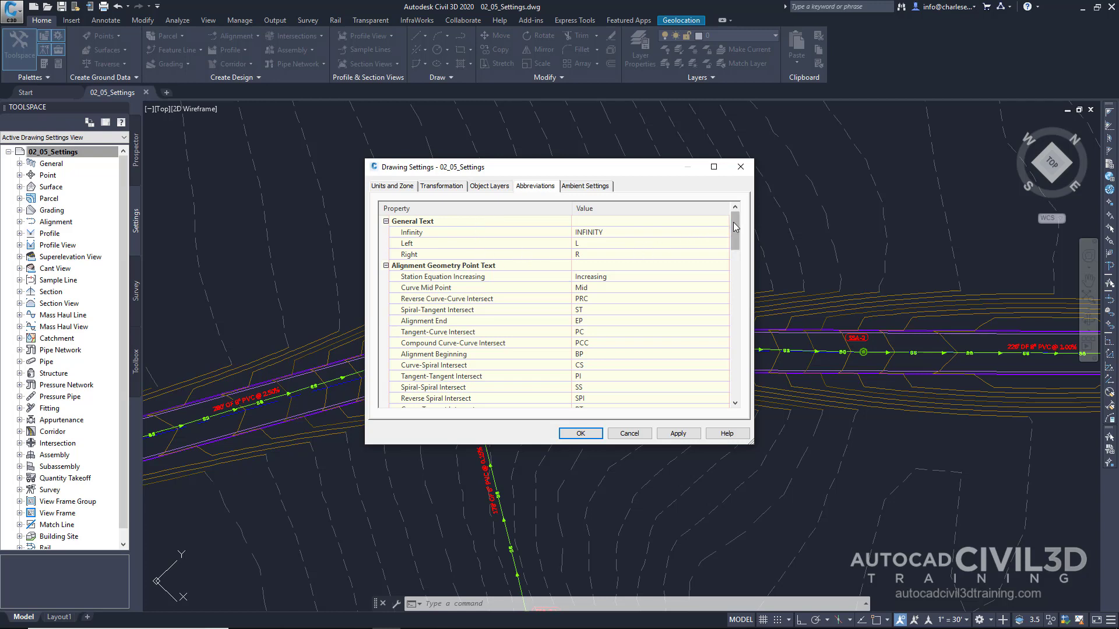
drag(737, 226, 740, 271)
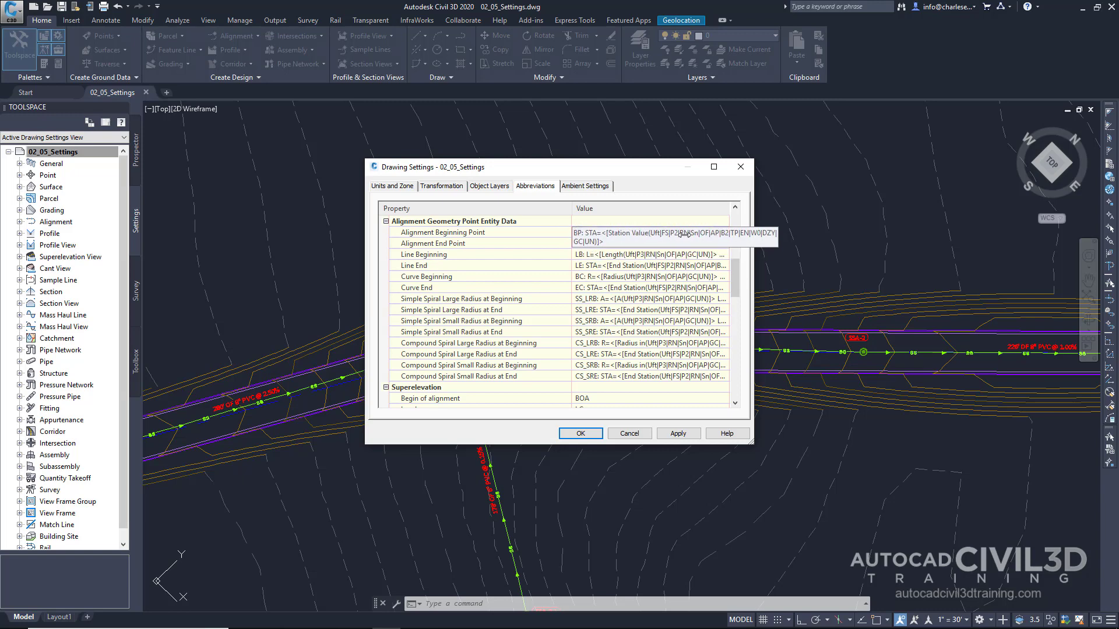
click(725, 234)
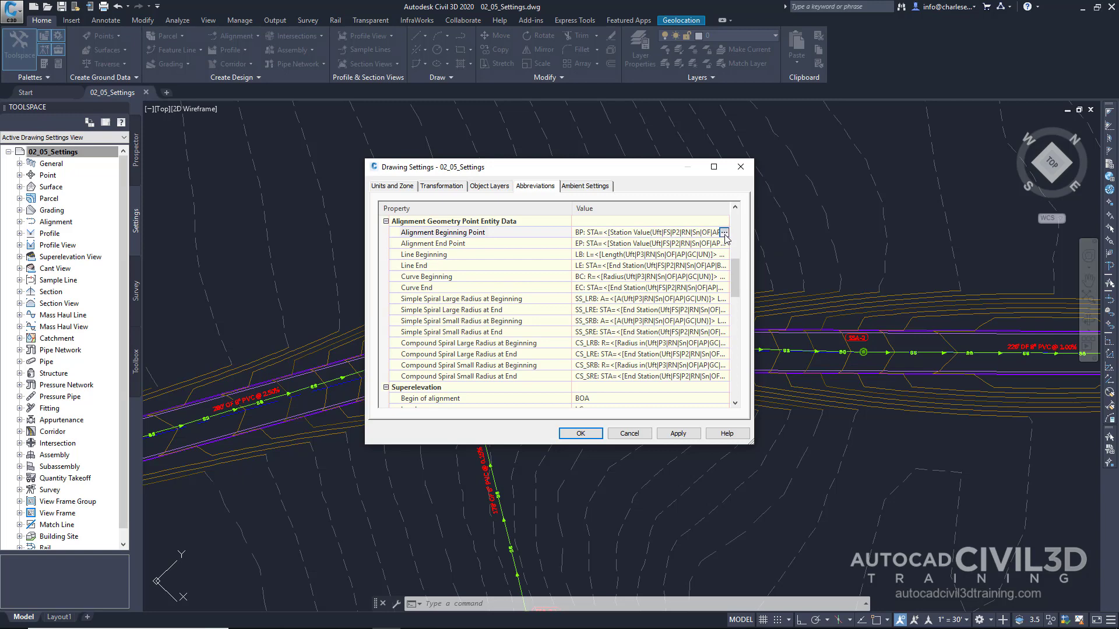
Change the Alignment Beginning Point abbreviation from BP to BEGIN.
click(724, 233)
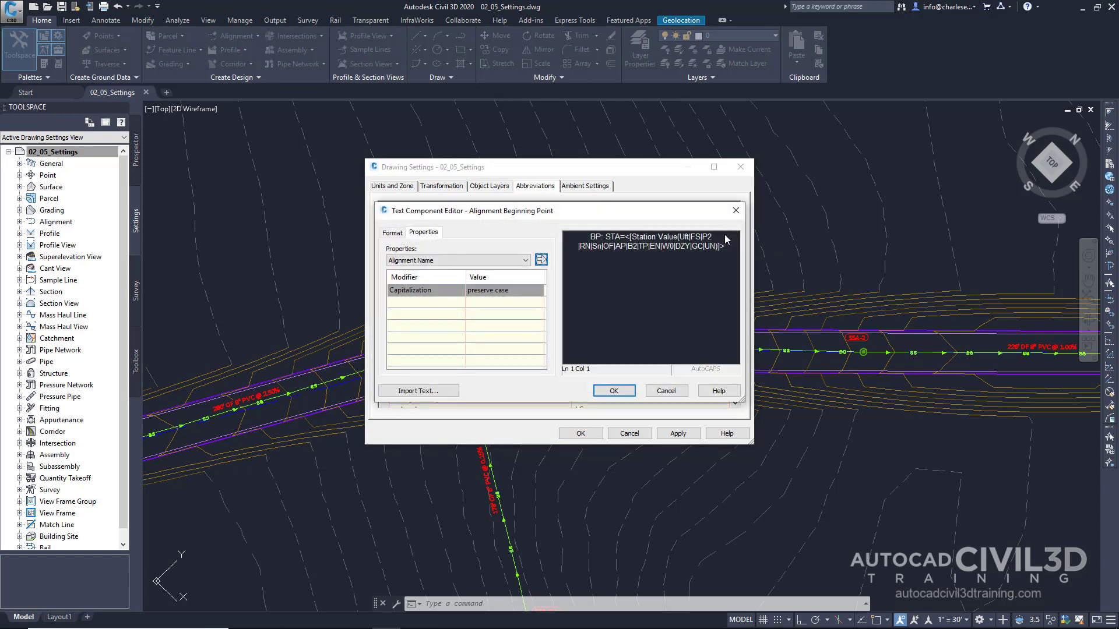
double_click(596, 237)
text(BEGIN)
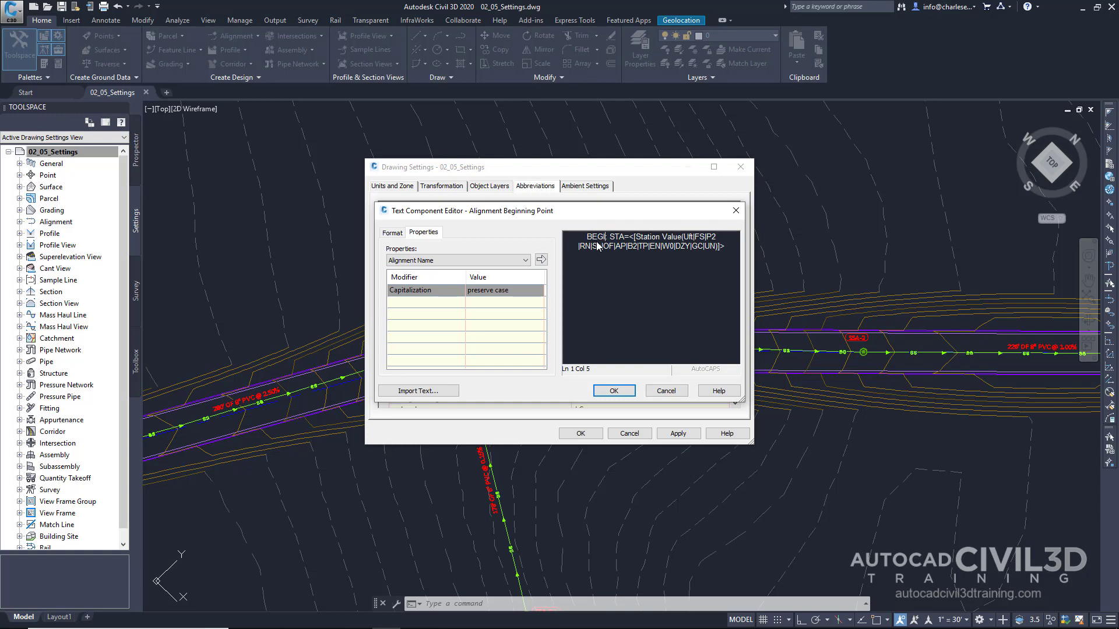
click(615, 391)
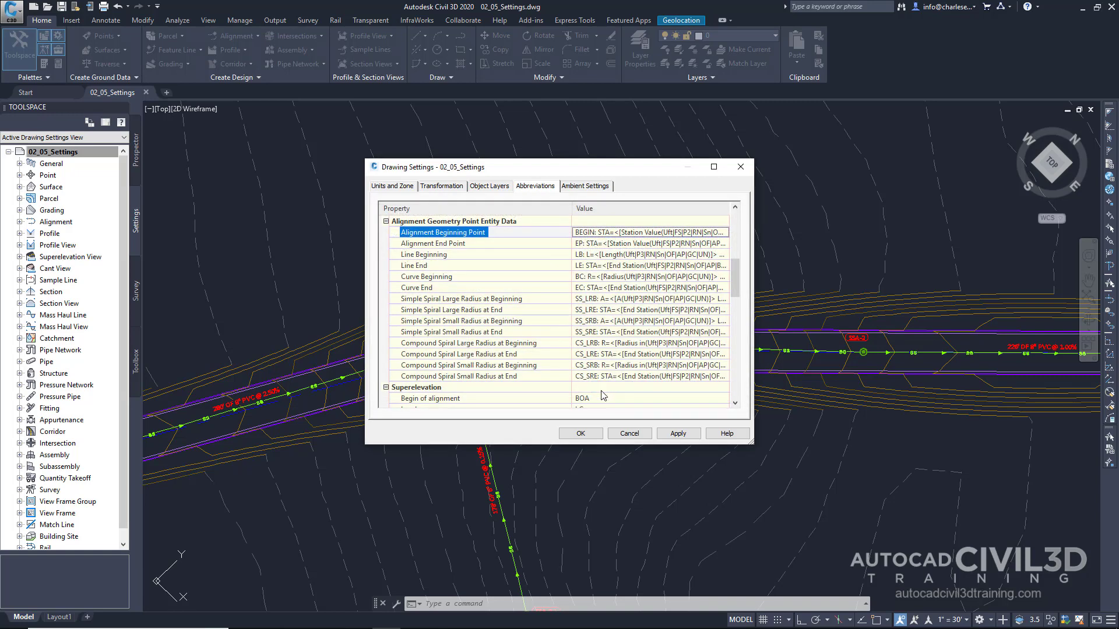
Change the Alignment End Point abbreviation from EP to END.
click(415, 245)
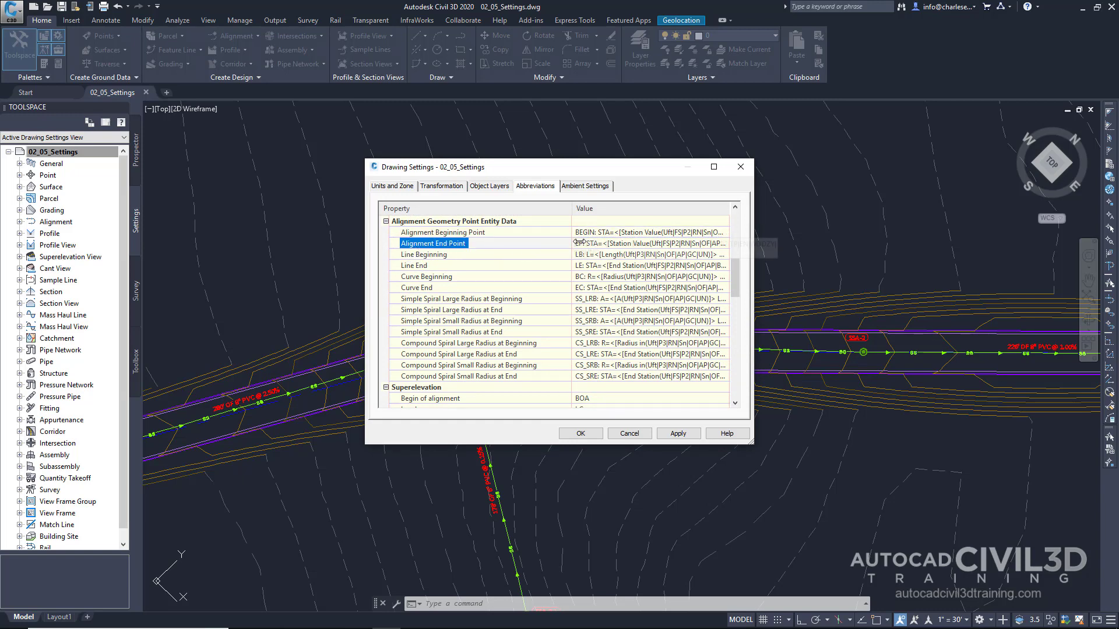
click(583, 243)
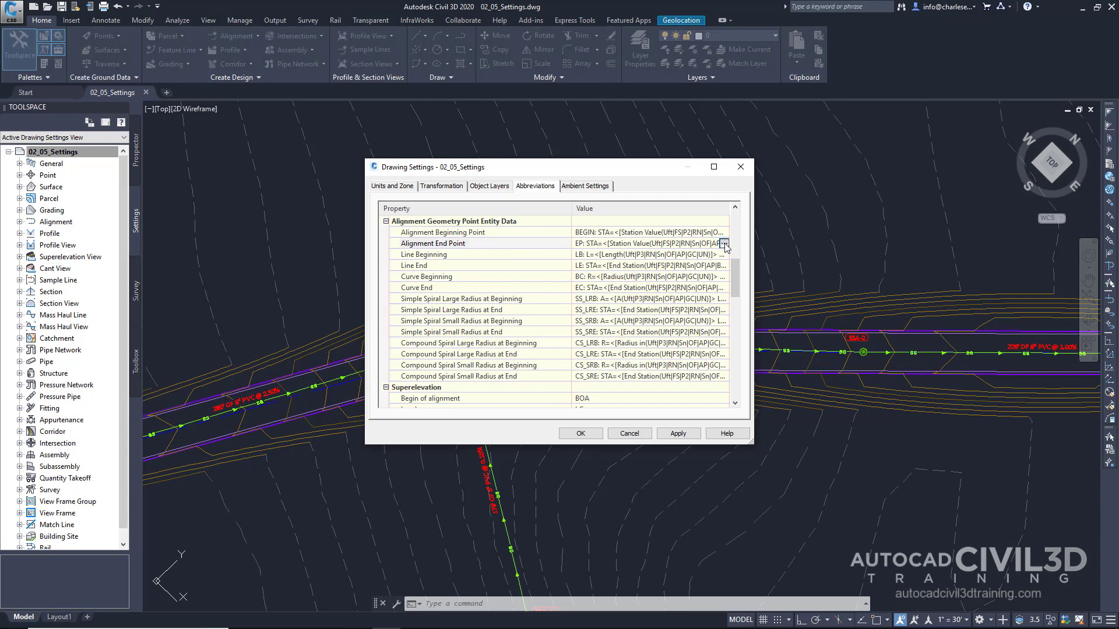
click(723, 243)
drag(596, 237, 601, 236)
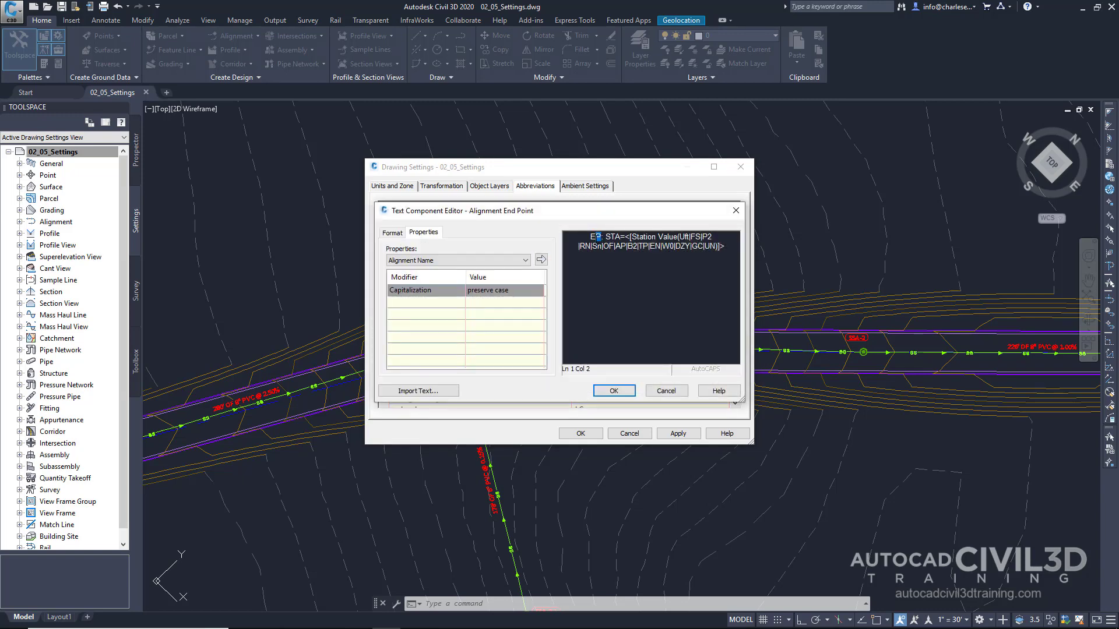
text(ND)
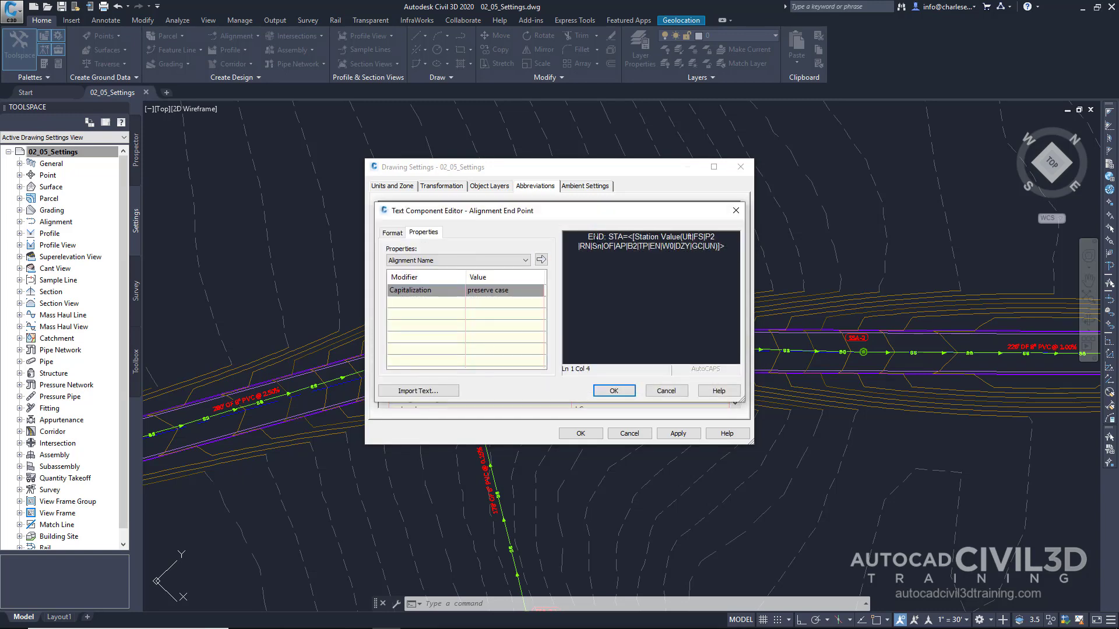
click(615, 392)
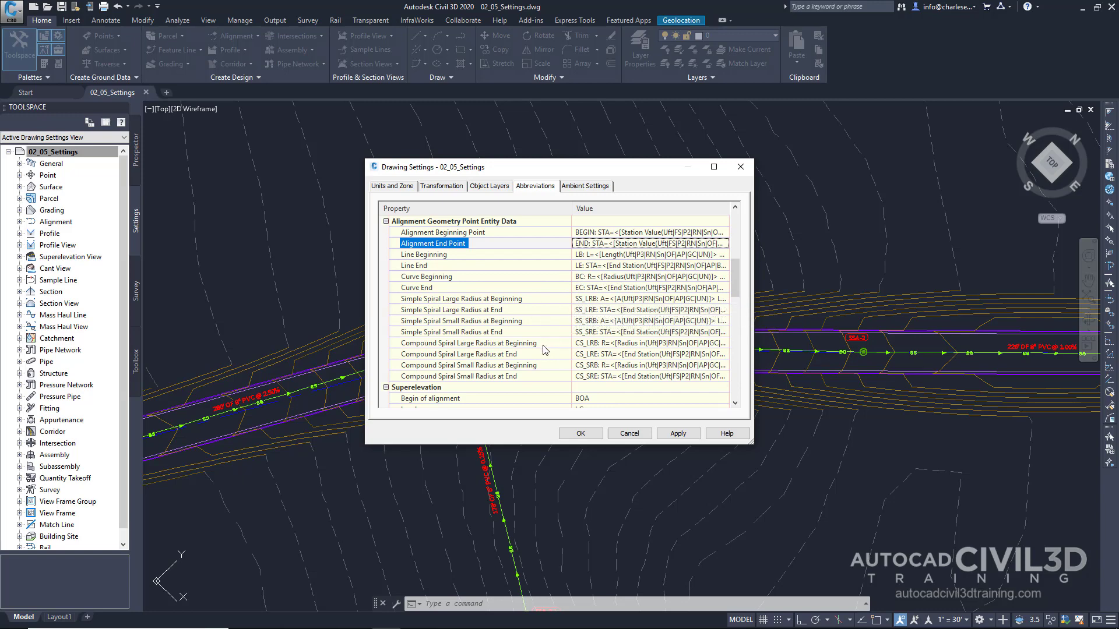
In Ambient Settings, review the Elevation settings, keeping the unit as foot.
click(591, 188)
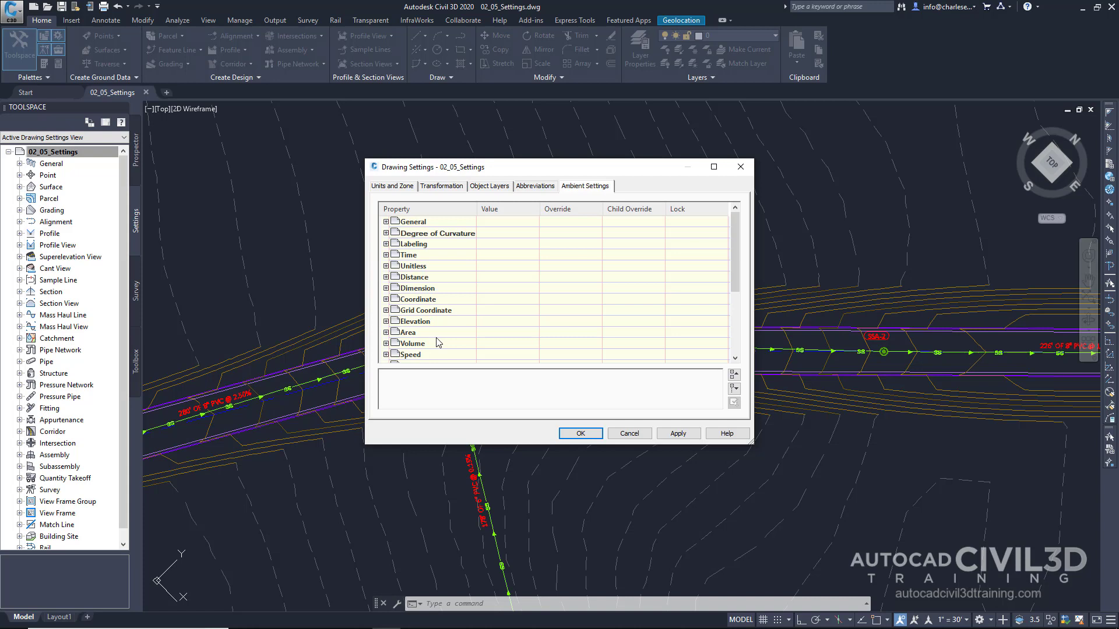
mouse_move(735, 264)
mouse_down()
mouse_move(742, 353)
mouse_move(741, 242)
mouse_move(732, 271)
mouse_up()
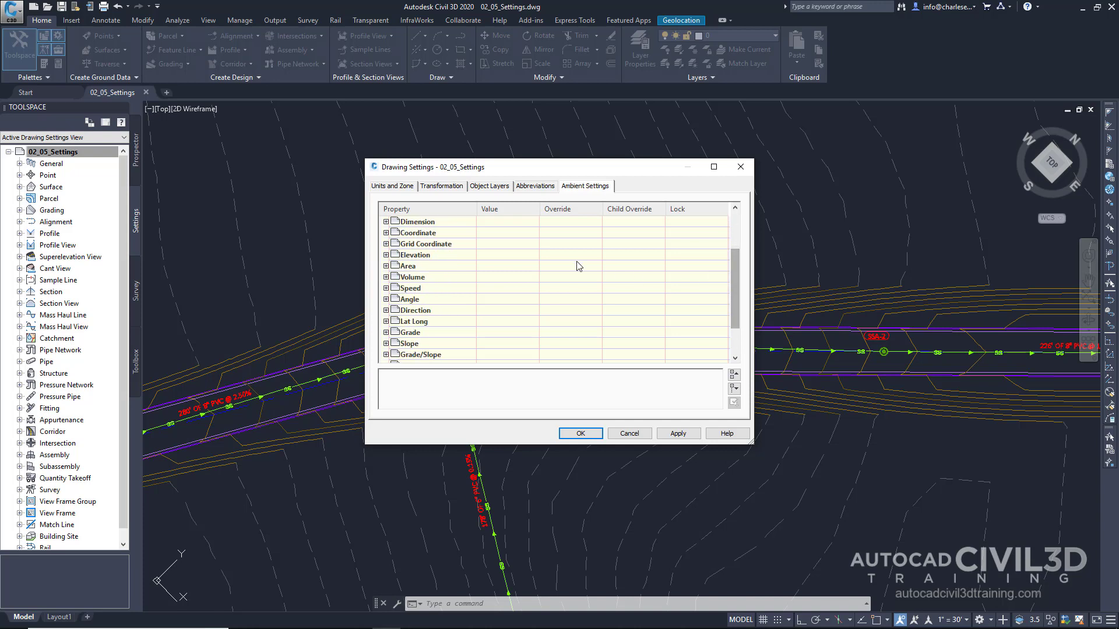
click(385, 255)
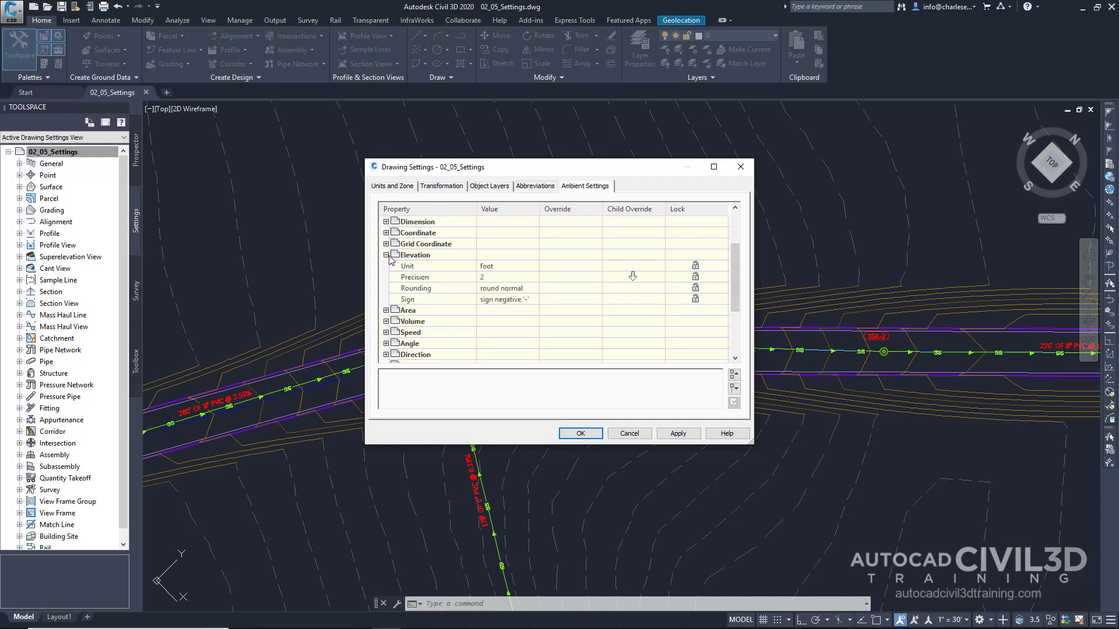
click(515, 270)
click(535, 265)
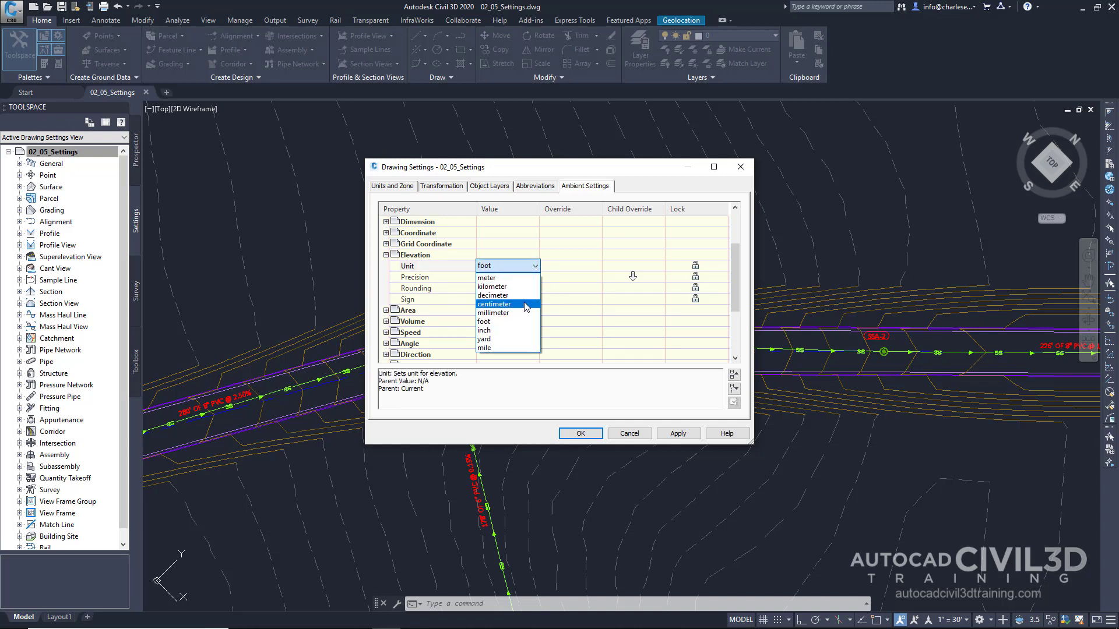
click(557, 272)
click(516, 280)
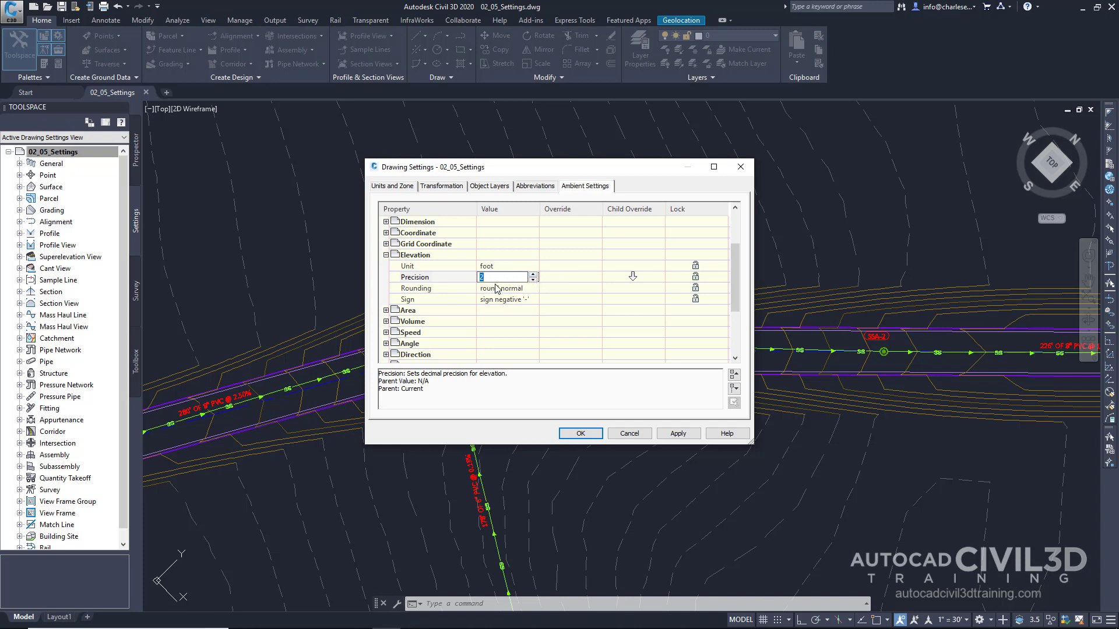
scroll(492, 290, down, 3)
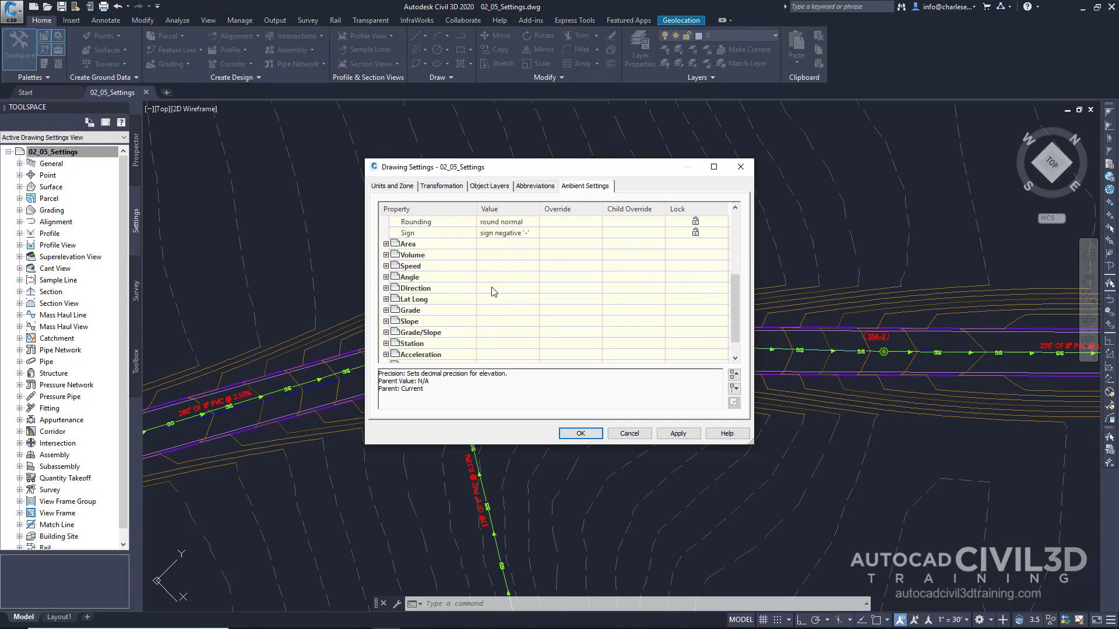
Expand the Station ambient settings and keep the station unit as foot.
click(386, 321)
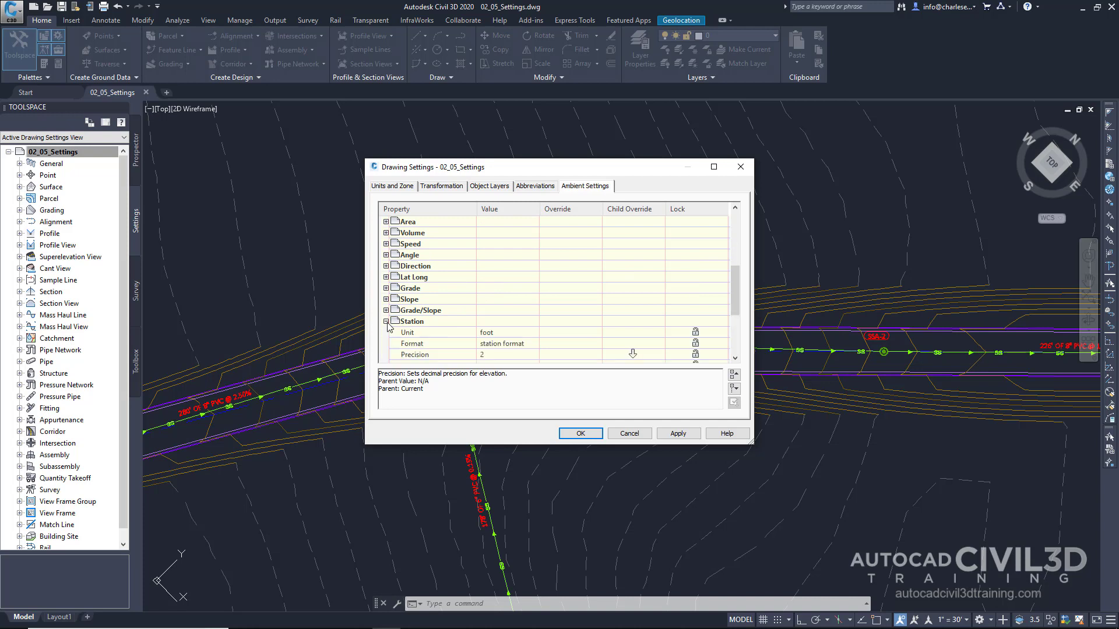
scroll(532, 318, down, 1)
click(502, 301)
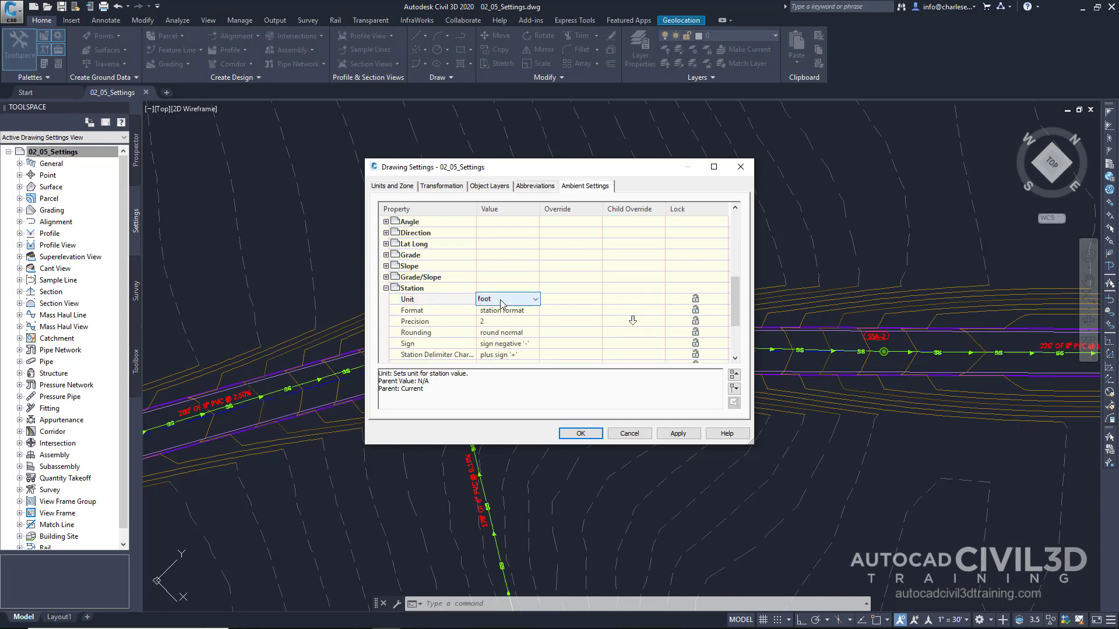
click(506, 303)
click(584, 289)
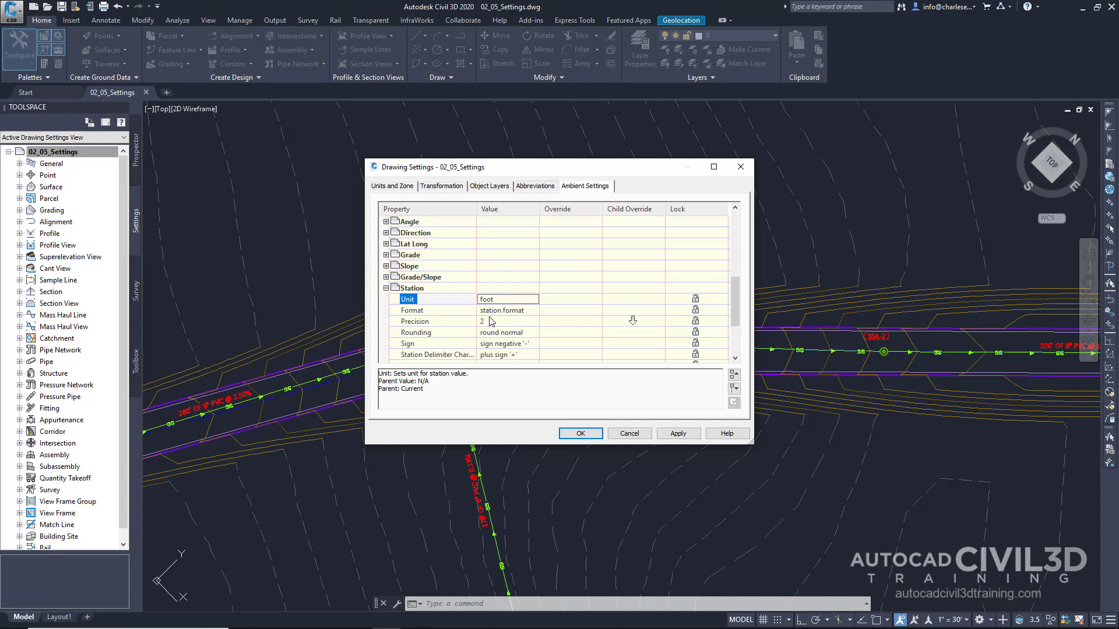
Set the Slope format to rise:run and accept the drawing settings.
click(386, 255)
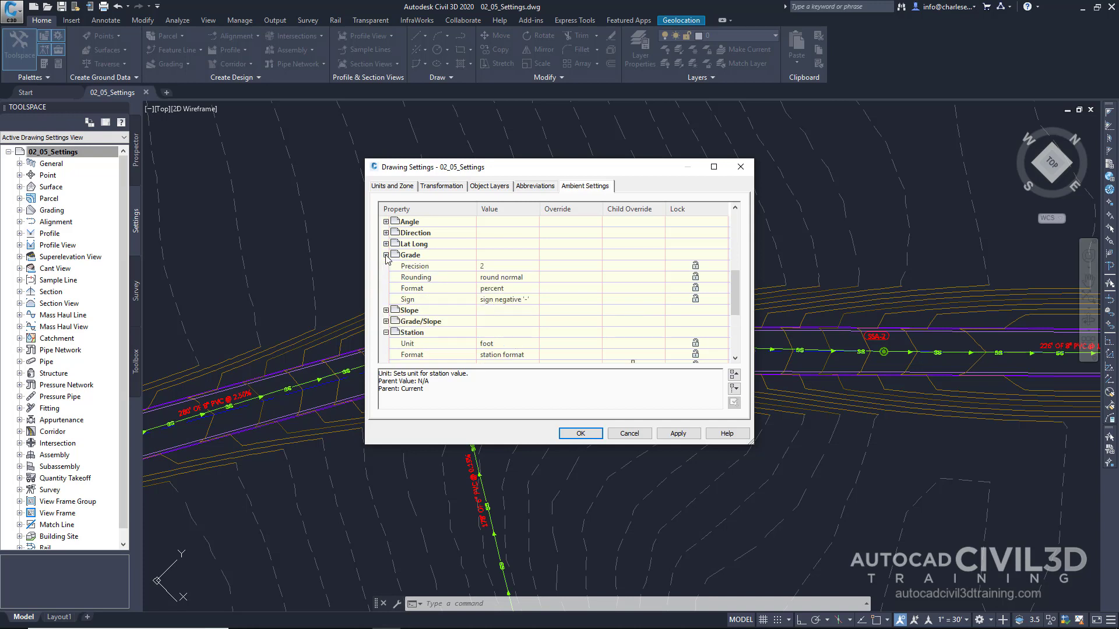
click(386, 310)
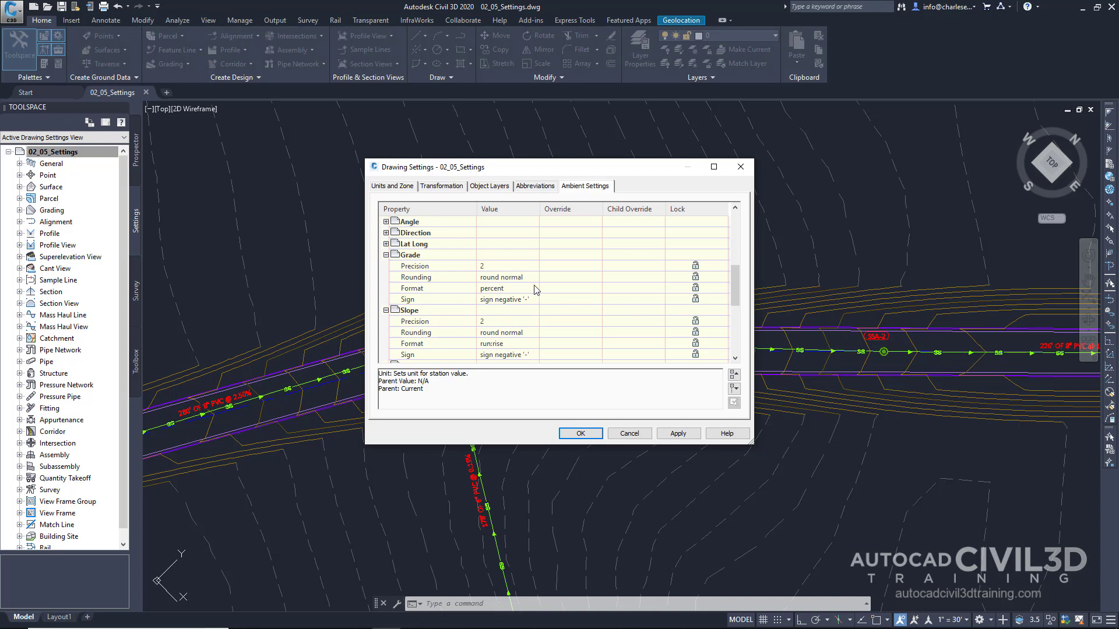
scroll(500, 334, down, 1)
click(422, 277)
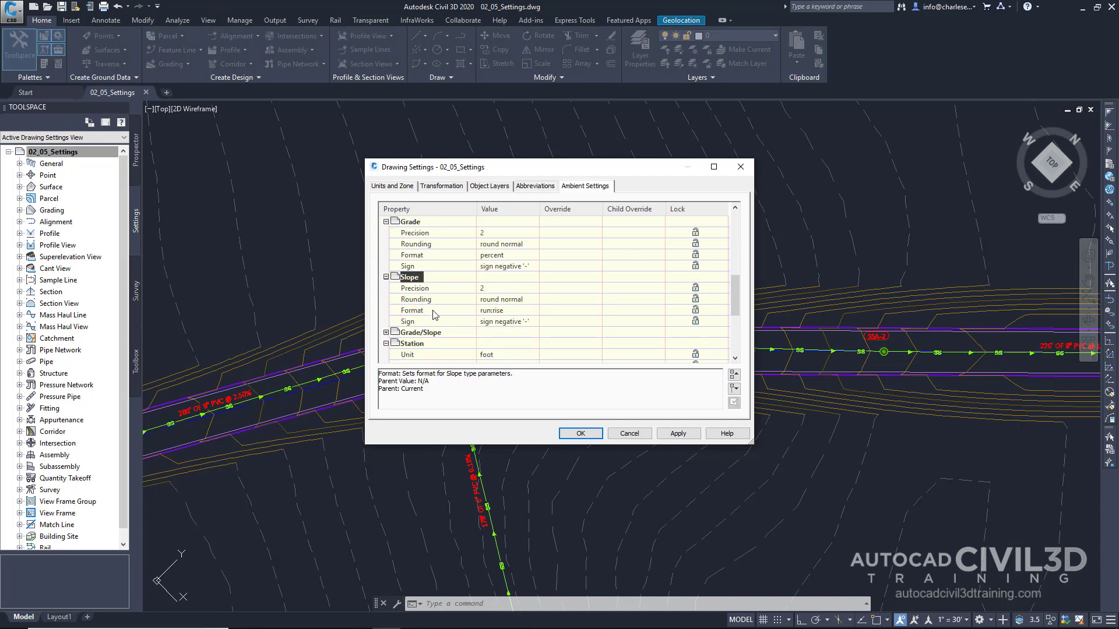
click(511, 311)
click(511, 310)
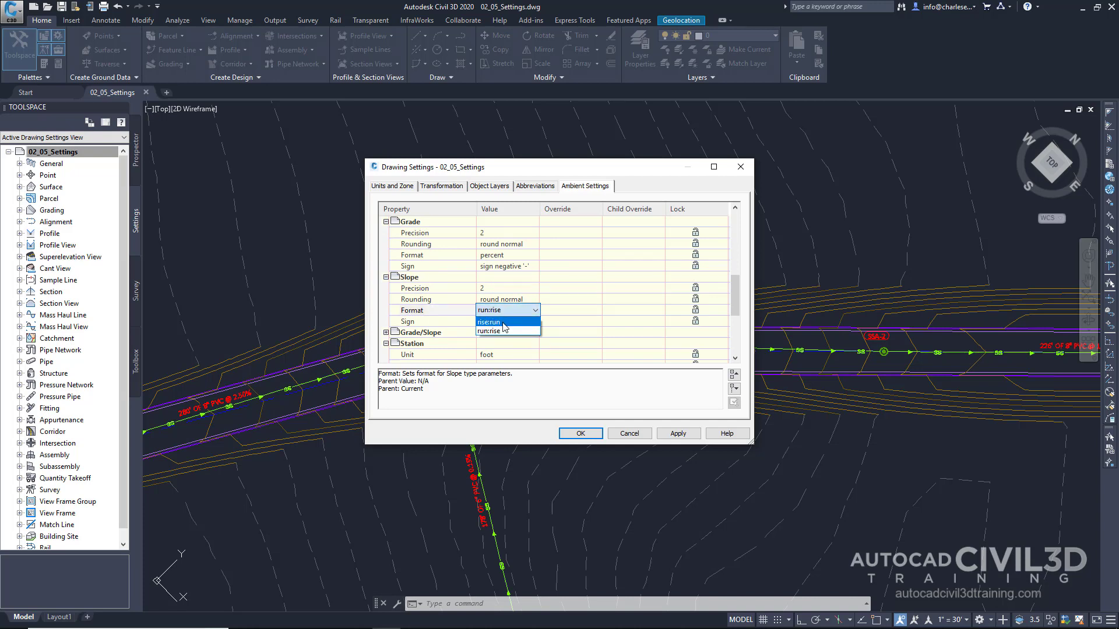
click(490, 322)
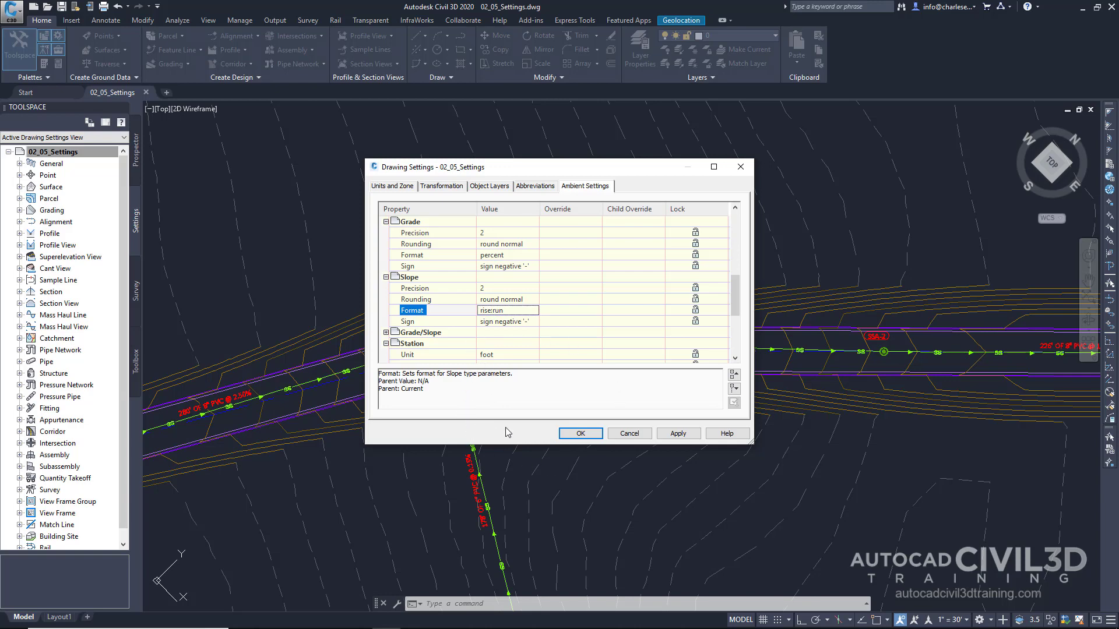
click(580, 433)
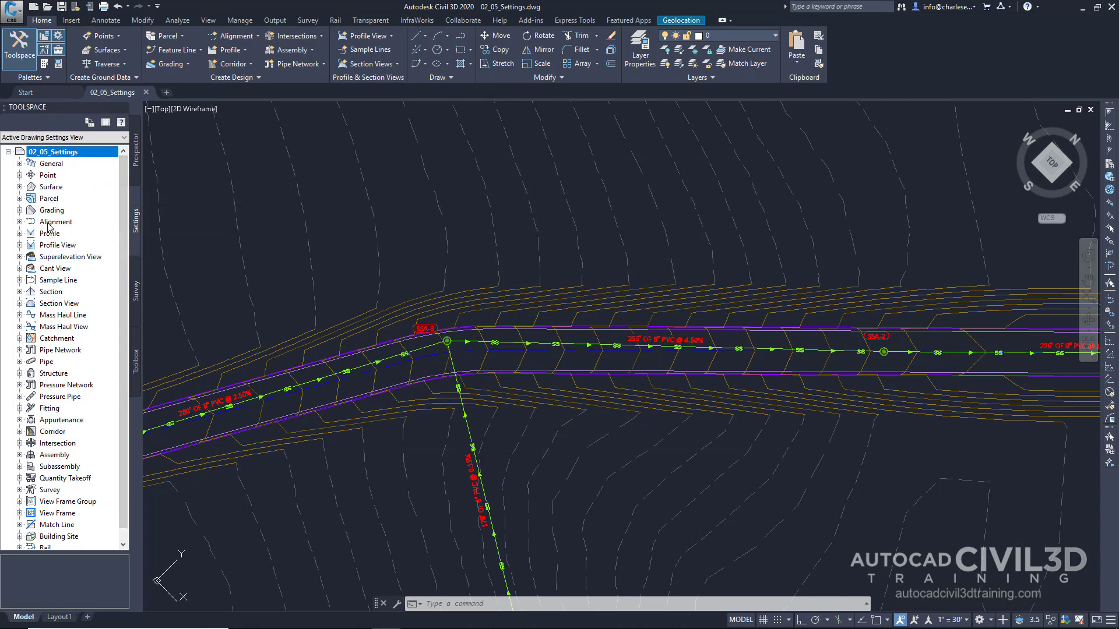
right_click(48, 226)
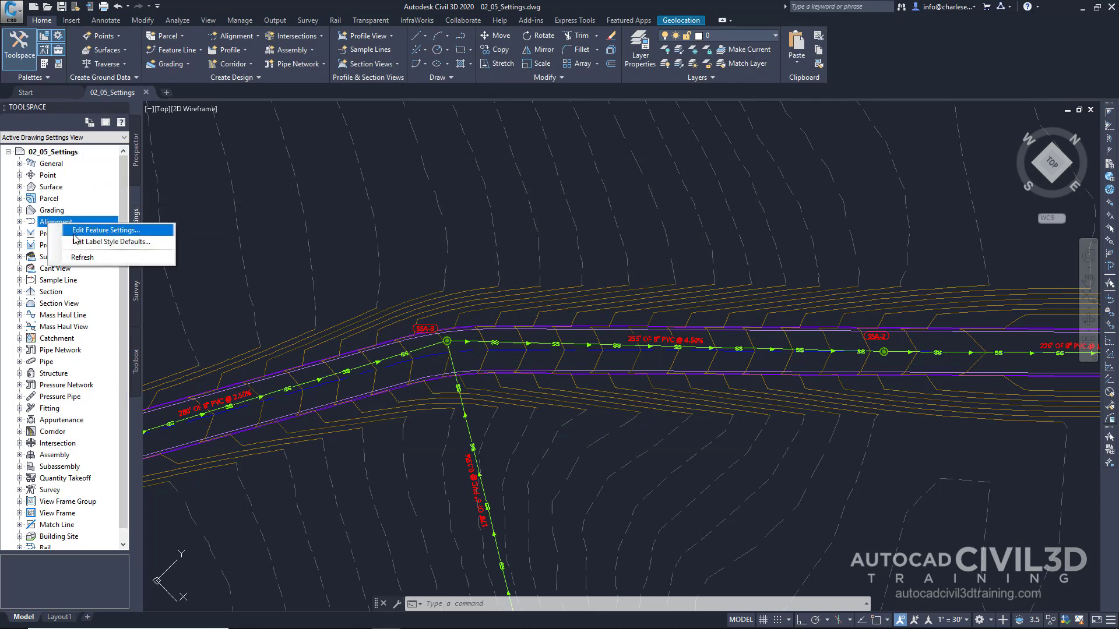
click(148, 230)
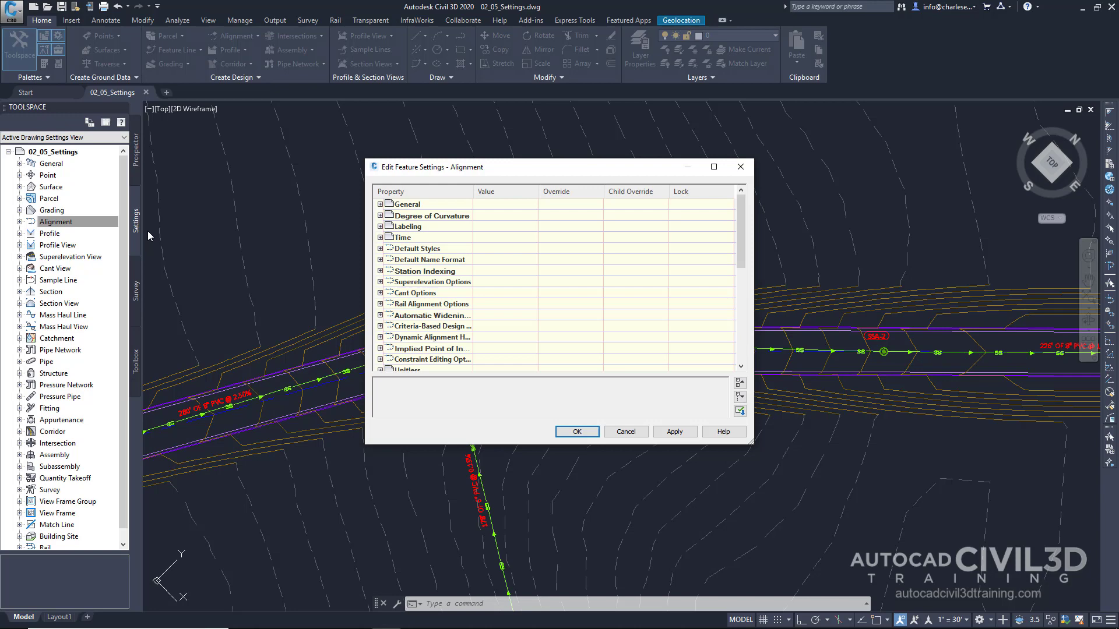
click(624, 431)
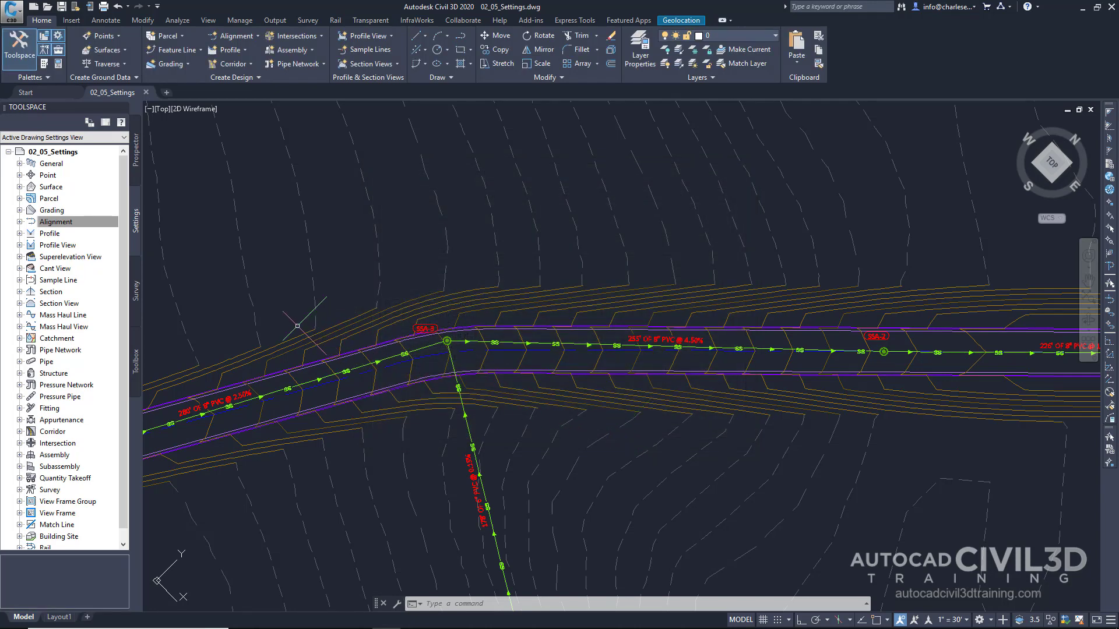
Expand General > Label Styles and view the Line label style defaults, cancelling without changes.
click(19, 164)
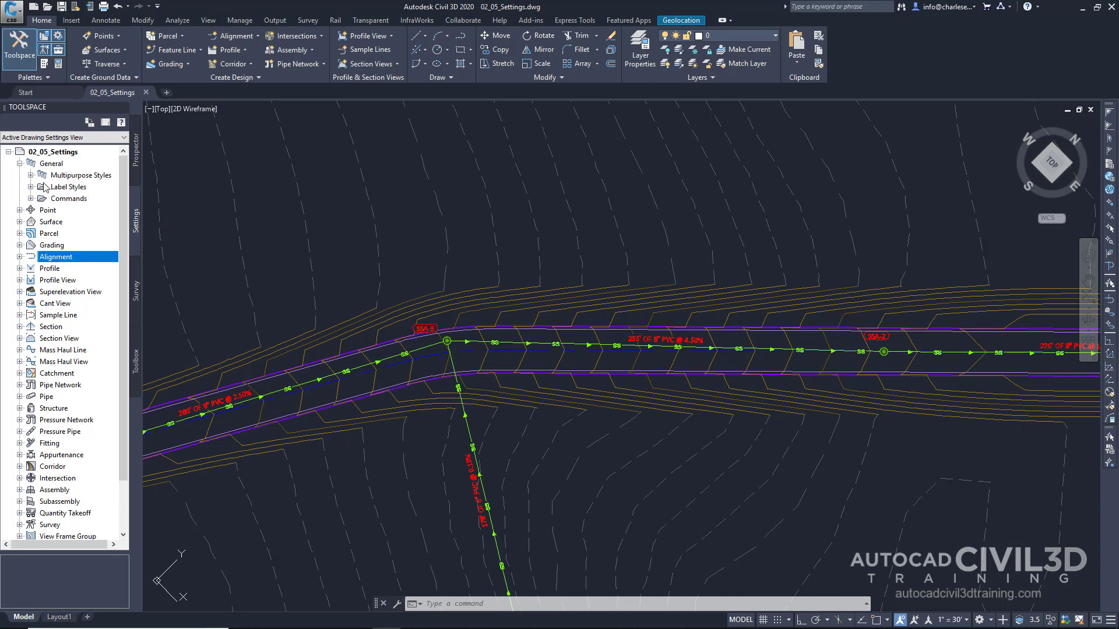
click(31, 187)
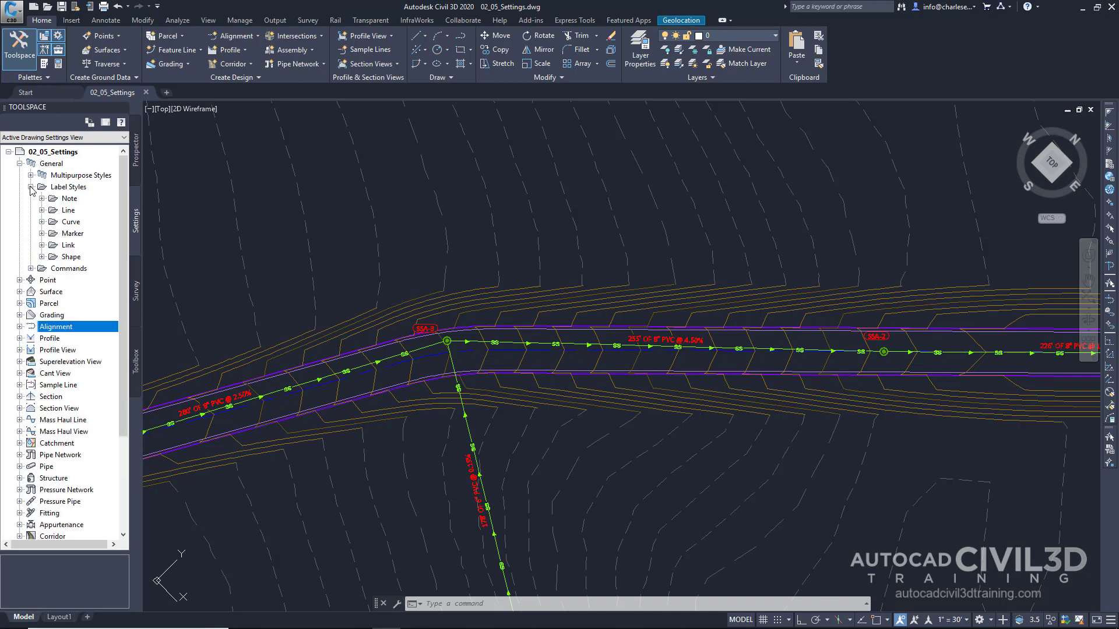
right_click(68, 211)
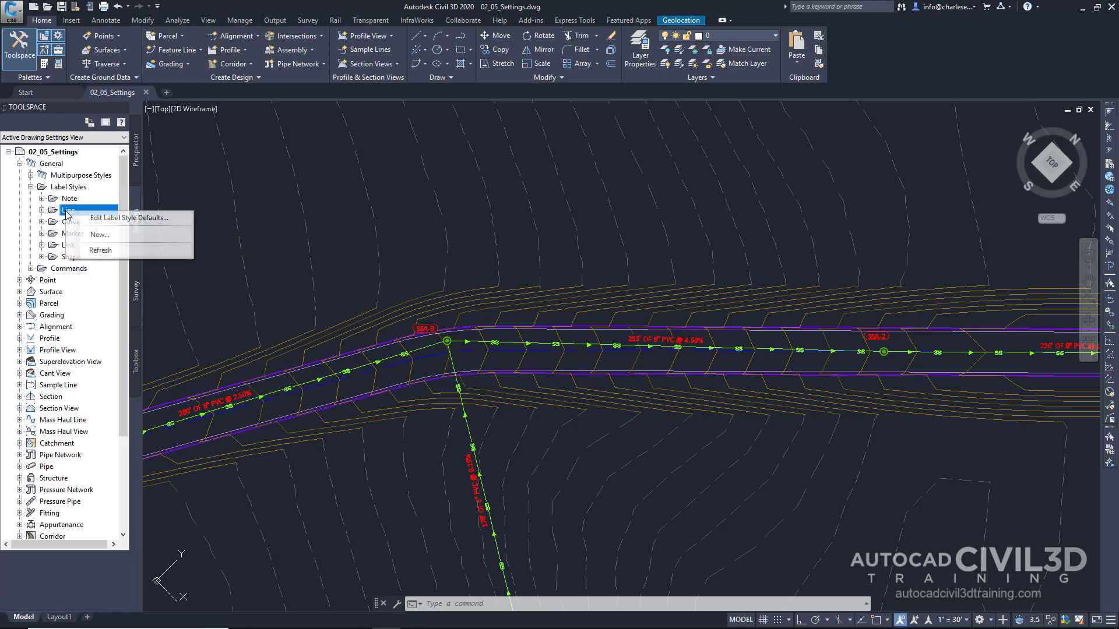
click(94, 220)
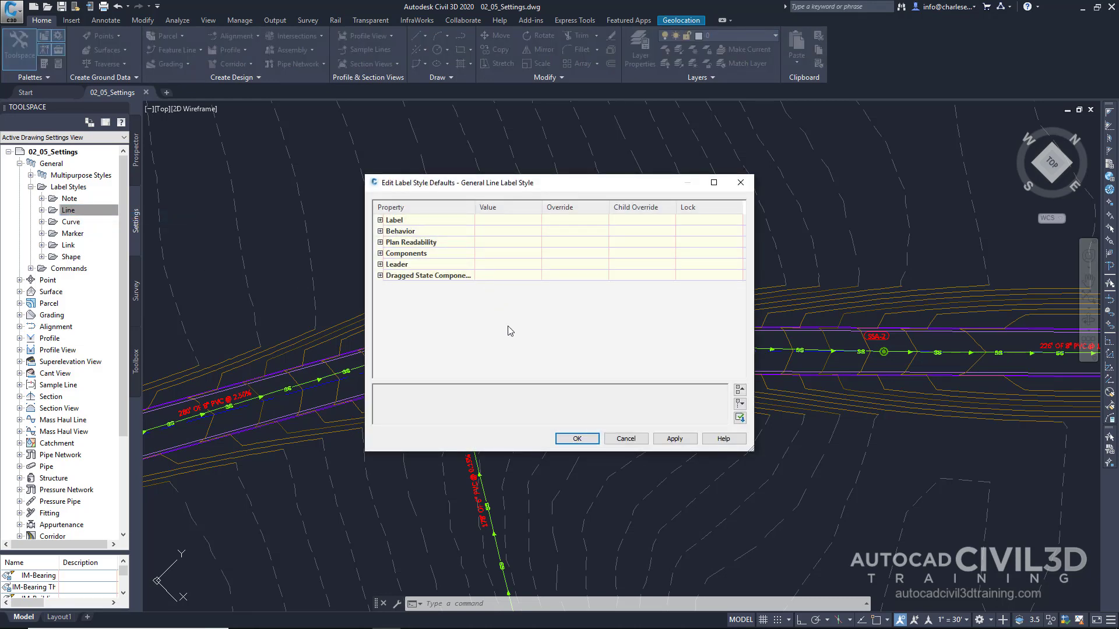
click(613, 439)
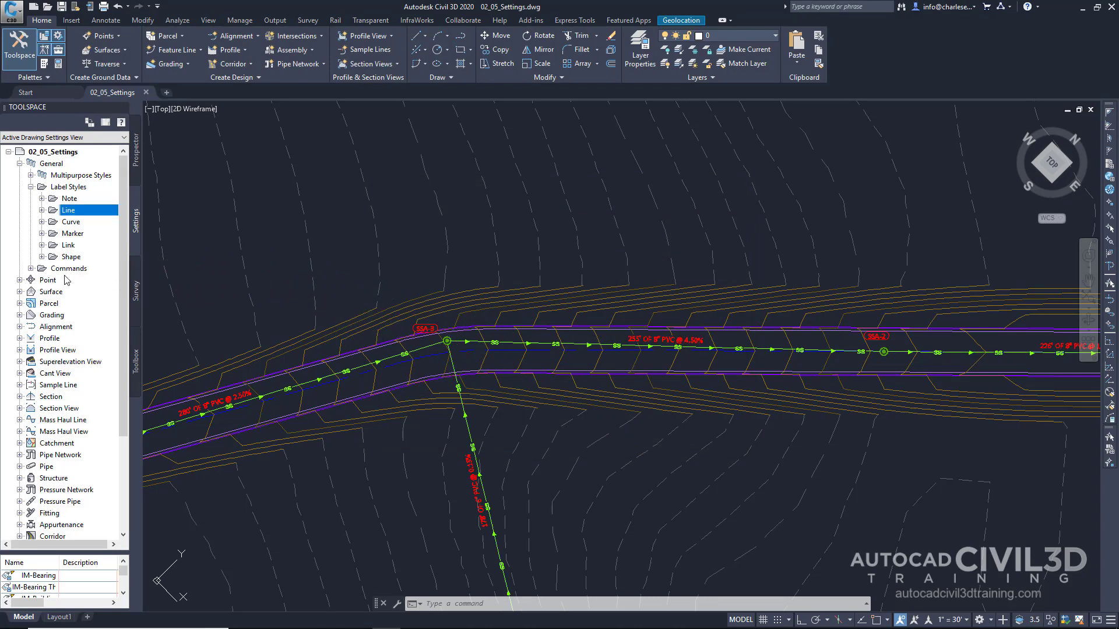
right_click(50, 317)
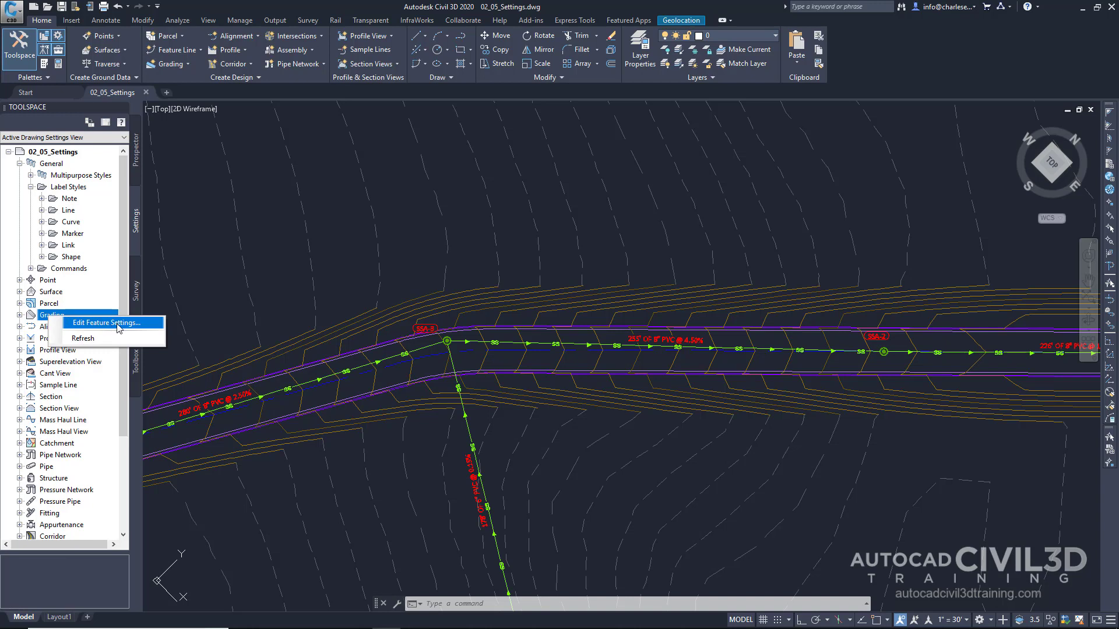
In Surface feature settings, set the Surface Default Style to IM-C-5 and 25.
right_click(51, 294)
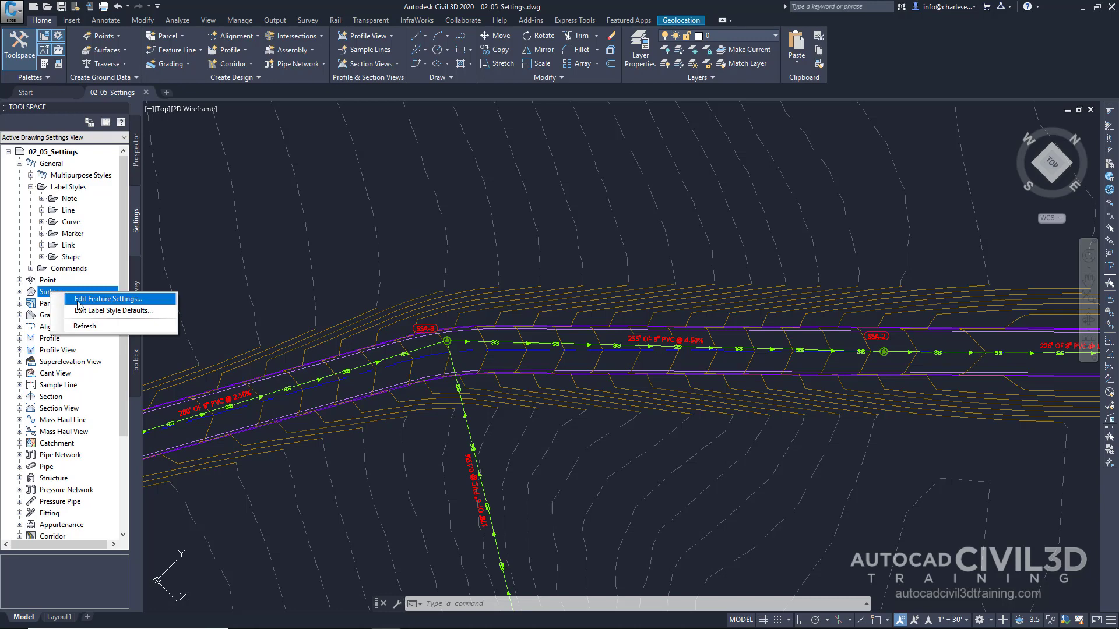
click(78, 301)
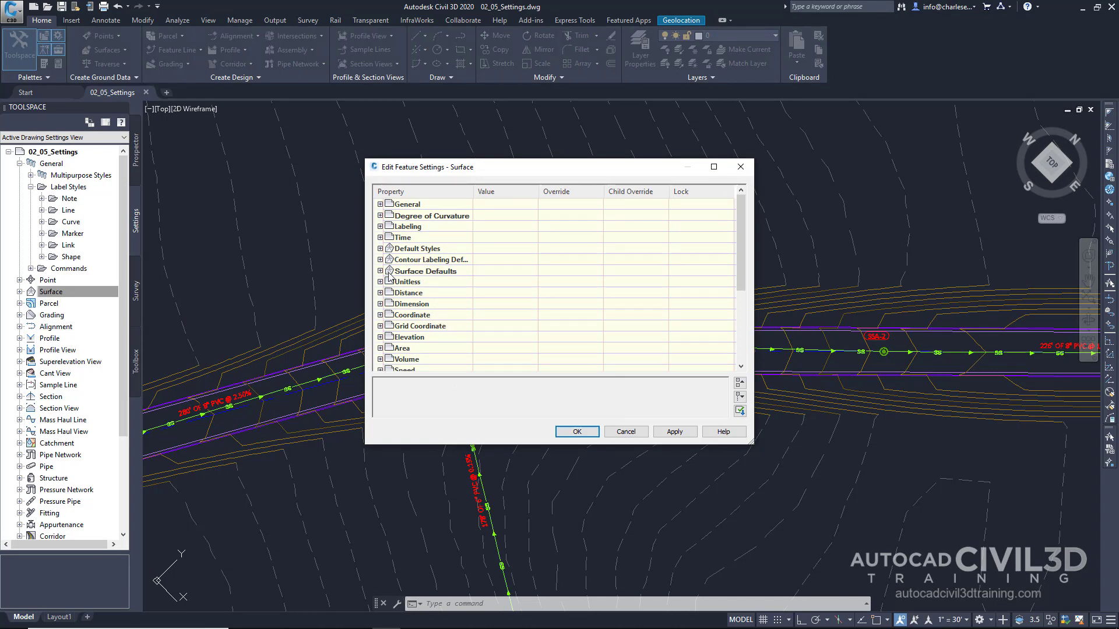
click(380, 248)
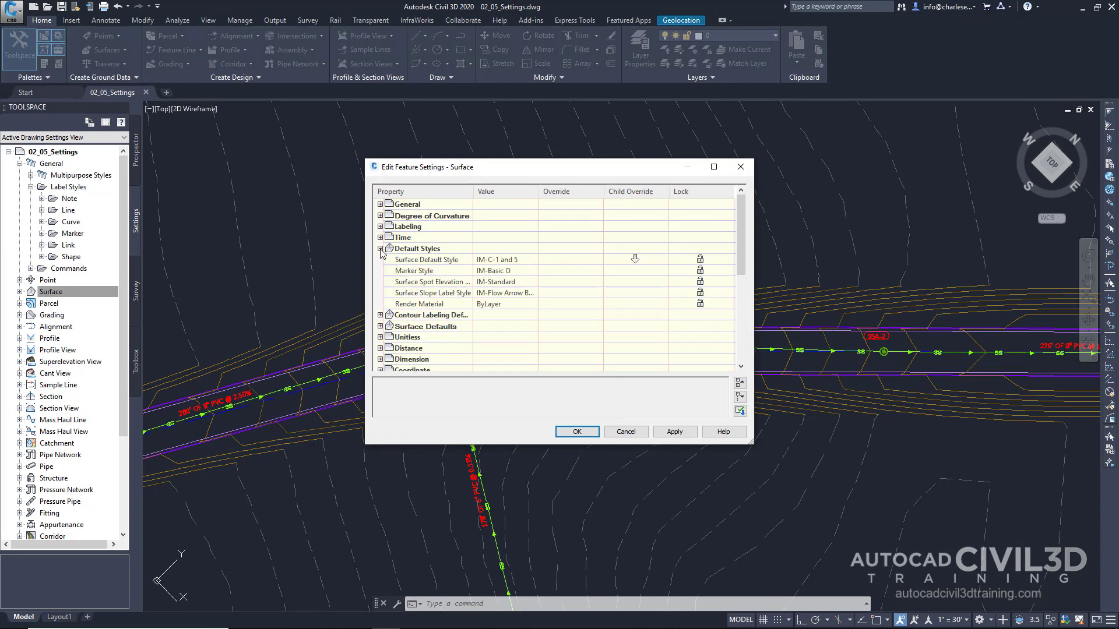
click(380, 315)
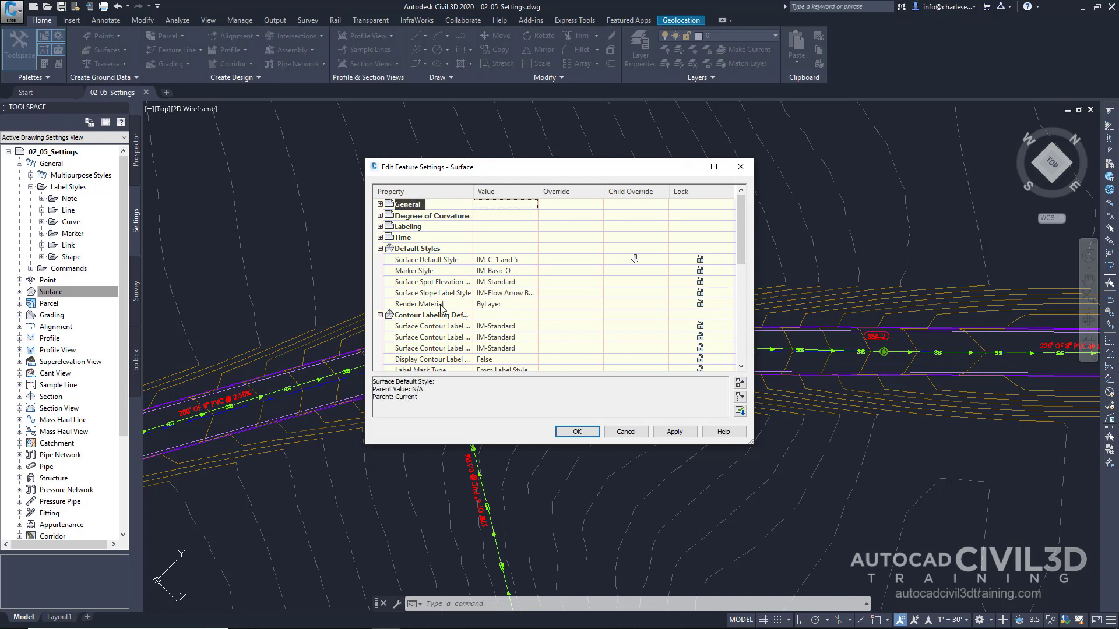
click(524, 262)
click(533, 260)
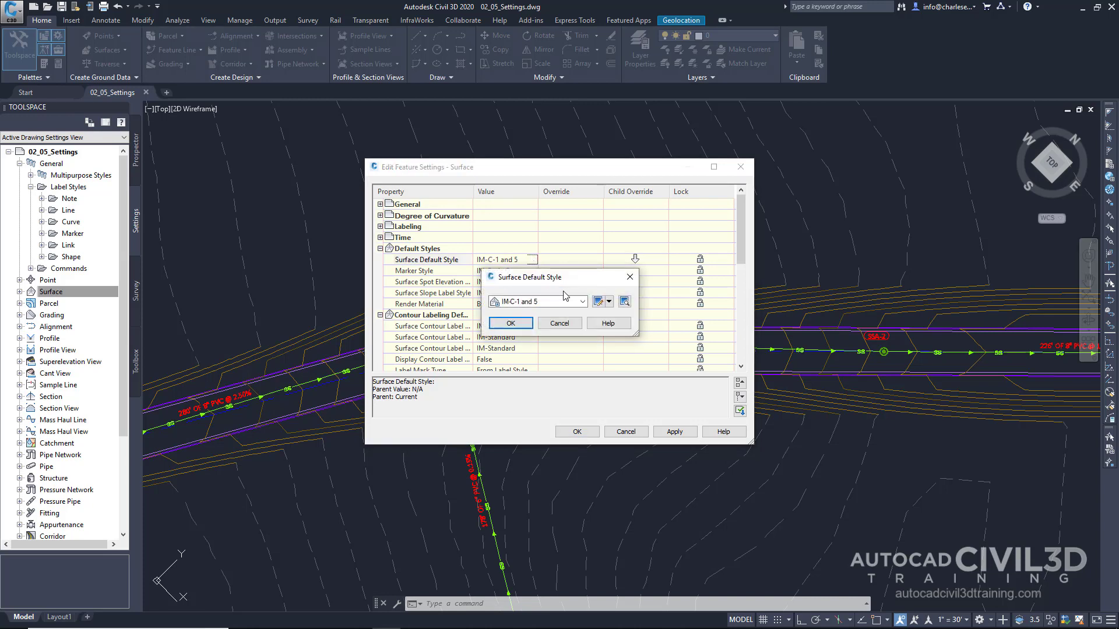
click(582, 302)
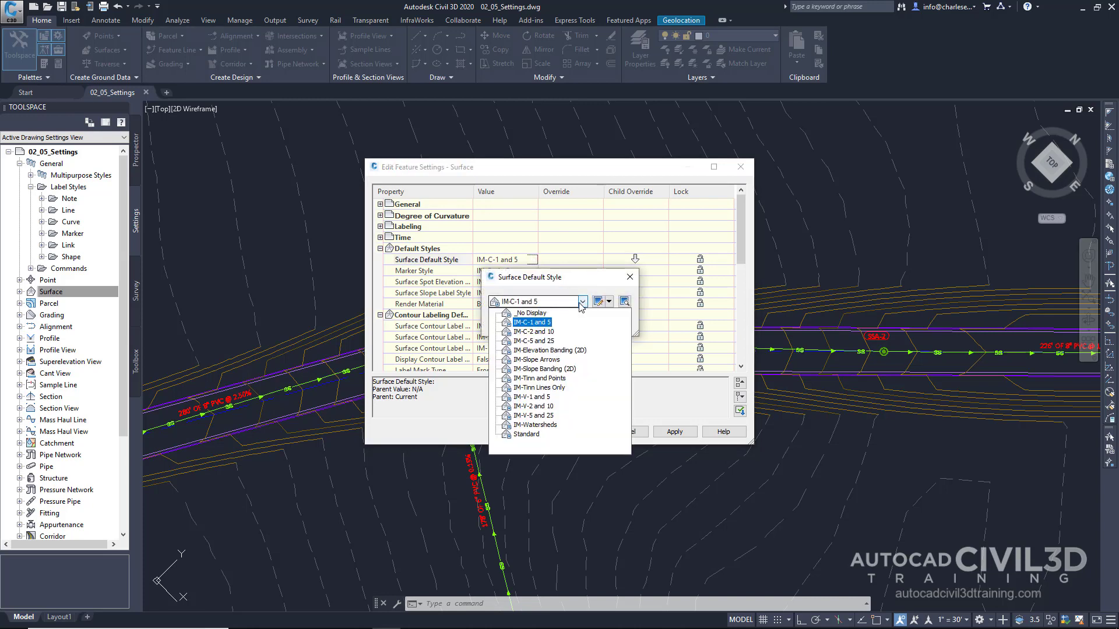
click(533, 341)
click(510, 323)
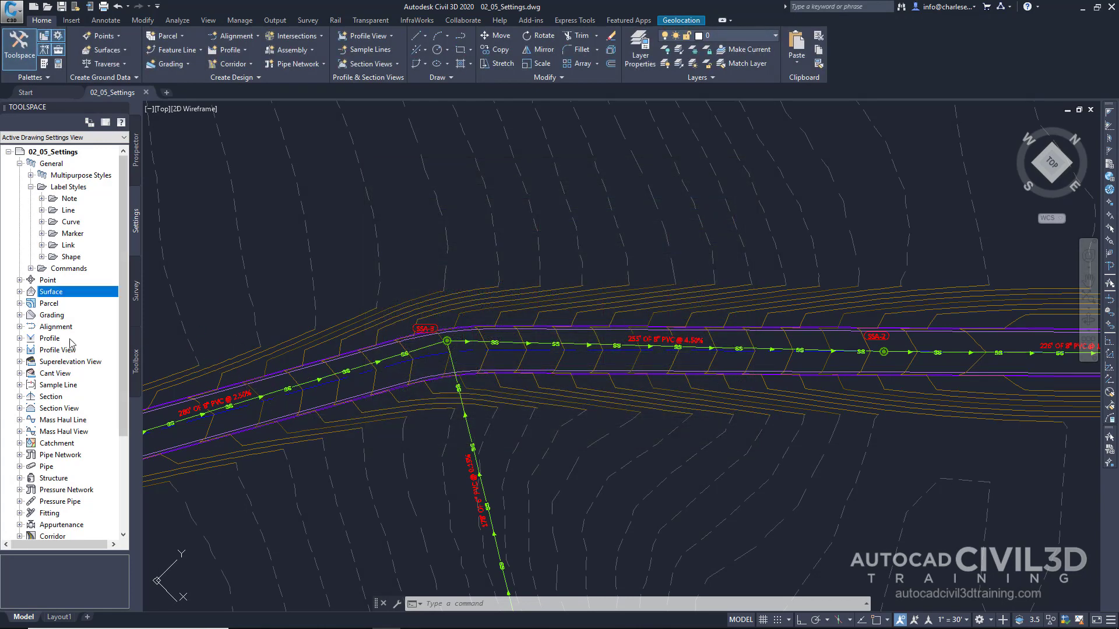
click(51, 339)
right_click(52, 339)
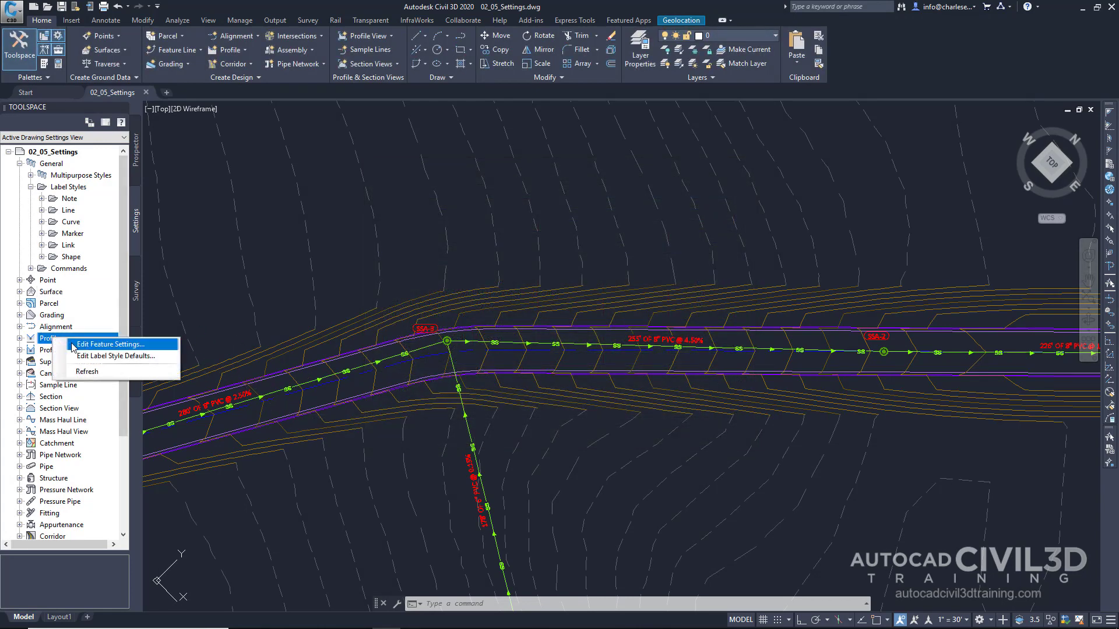
click(81, 346)
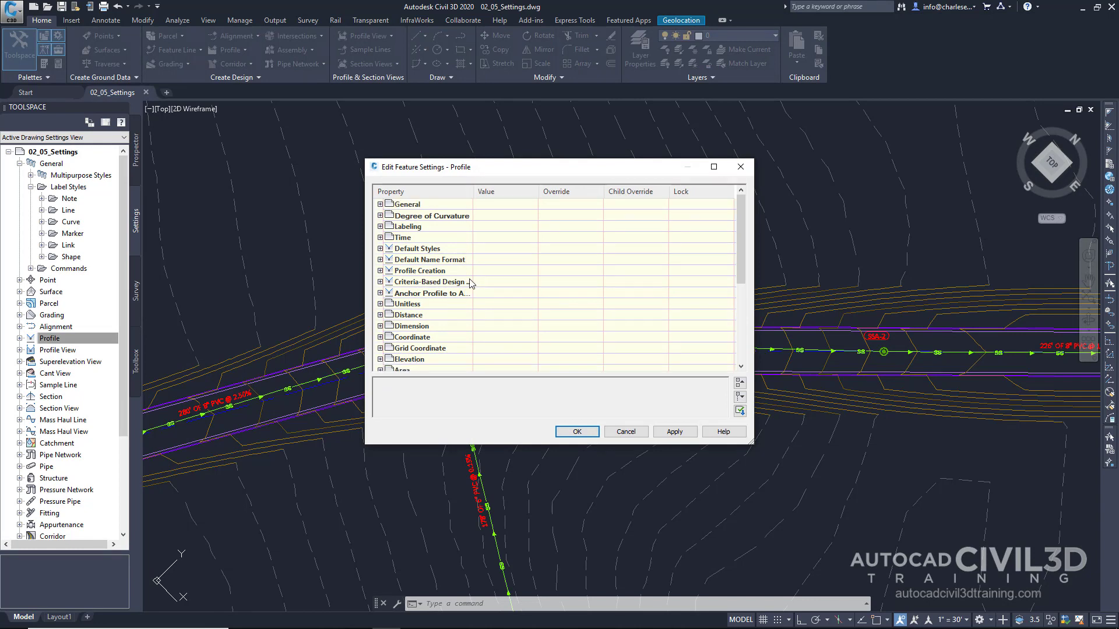
click(380, 271)
scroll(548, 315, down, 1)
scroll(552, 318, down, 4)
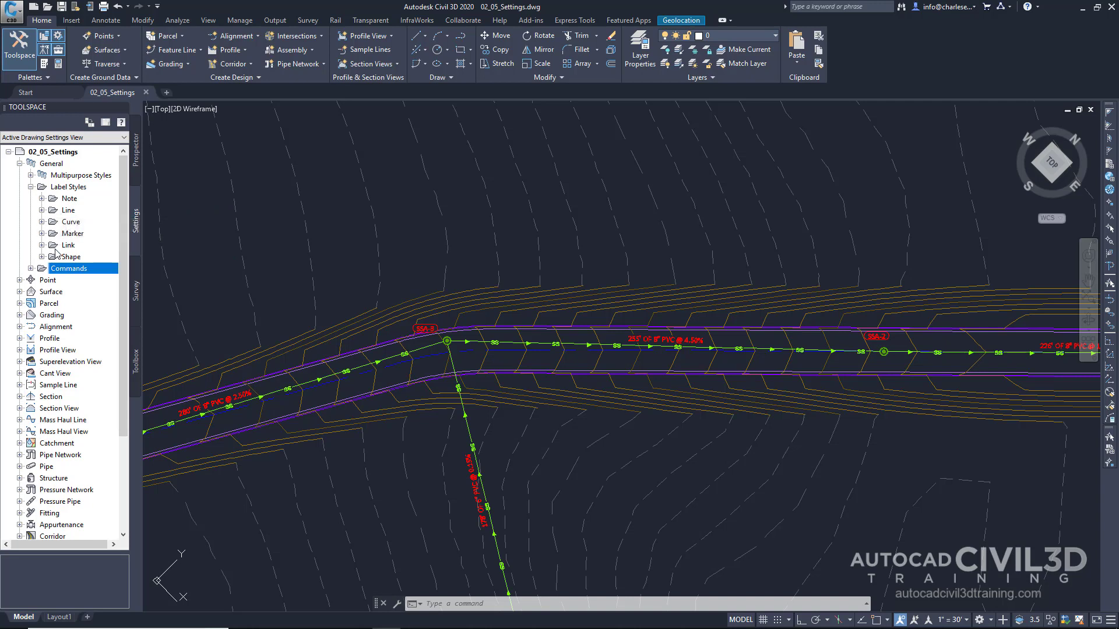
Expand General > Commands and open the AddLineBetweenPoints command settings.
click(31, 269)
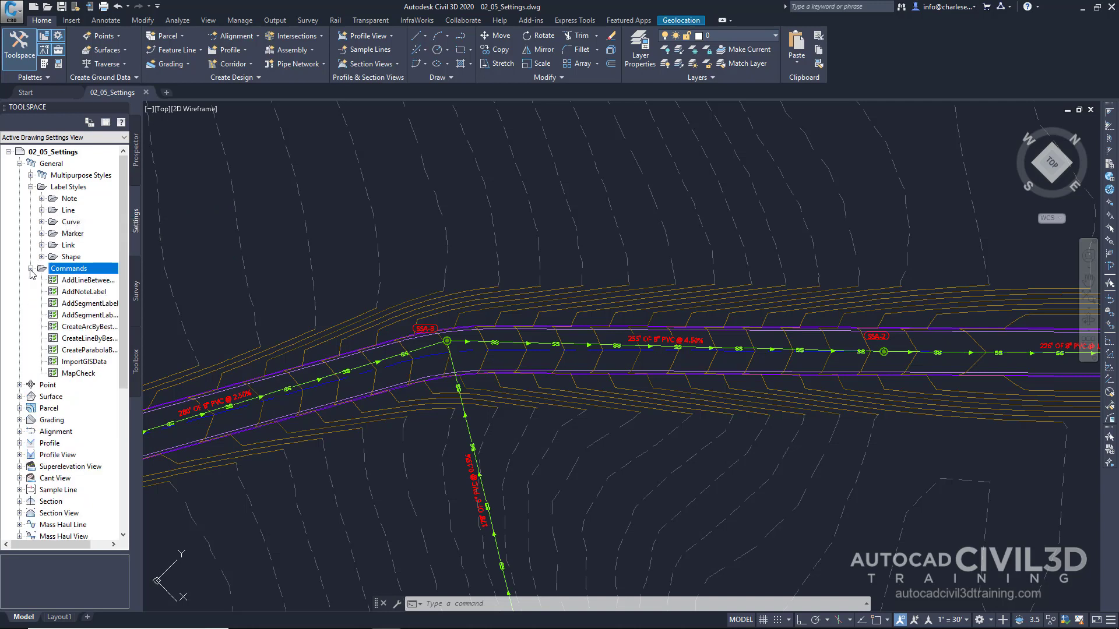
right_click(78, 285)
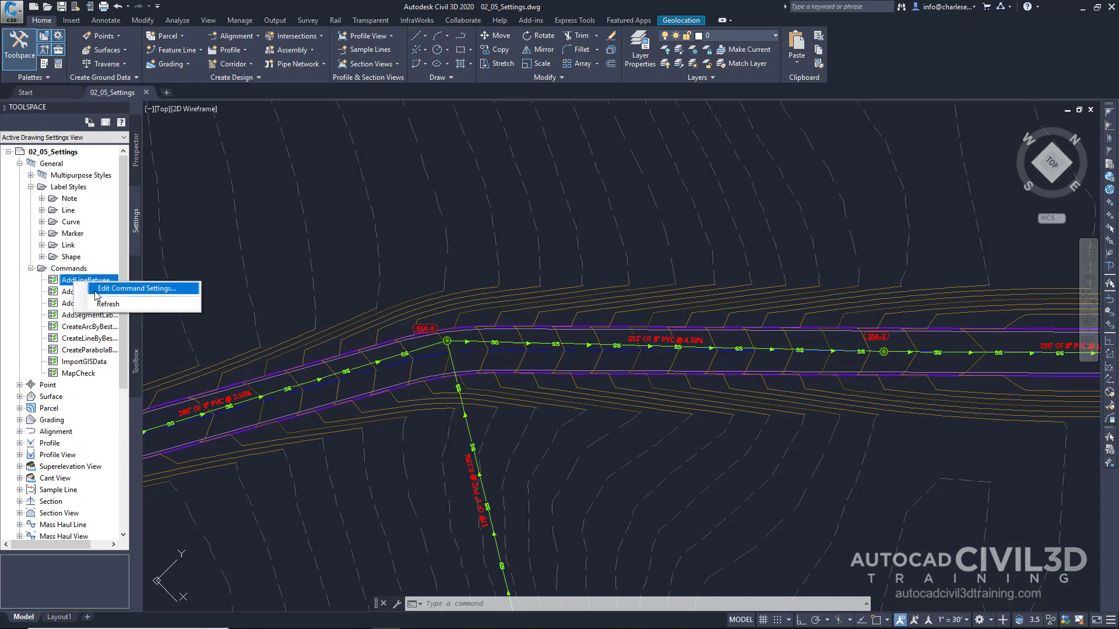
click(95, 289)
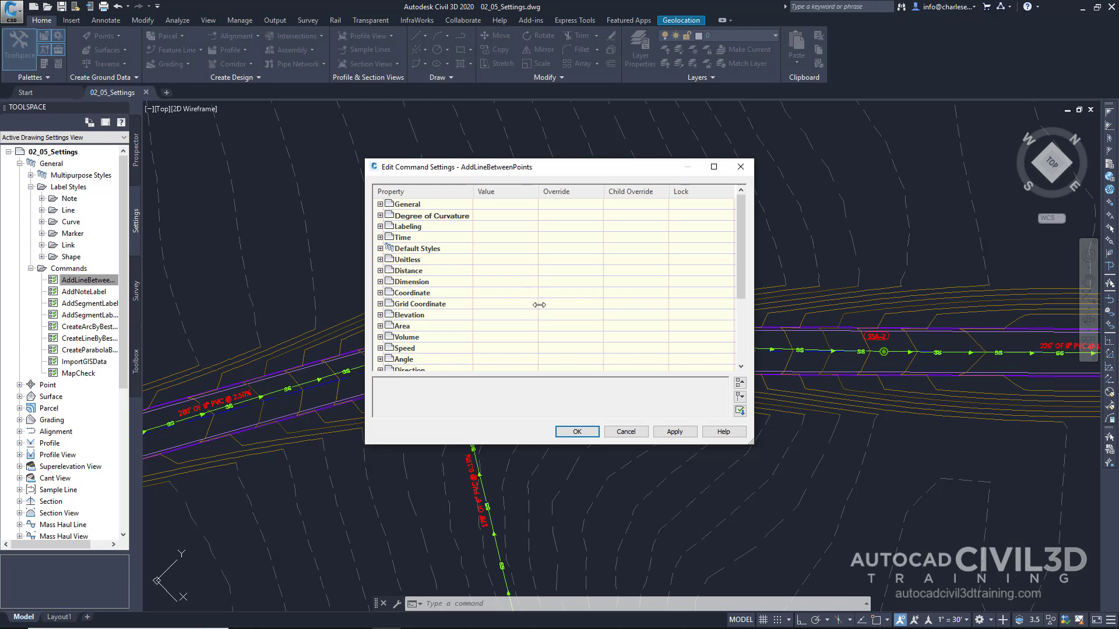
click(626, 432)
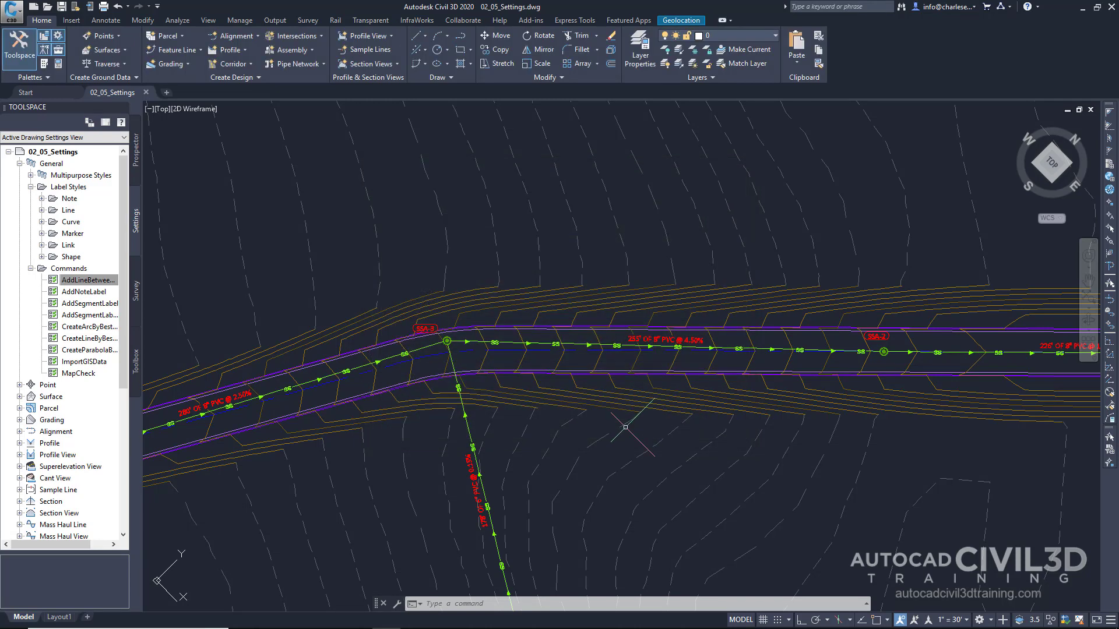